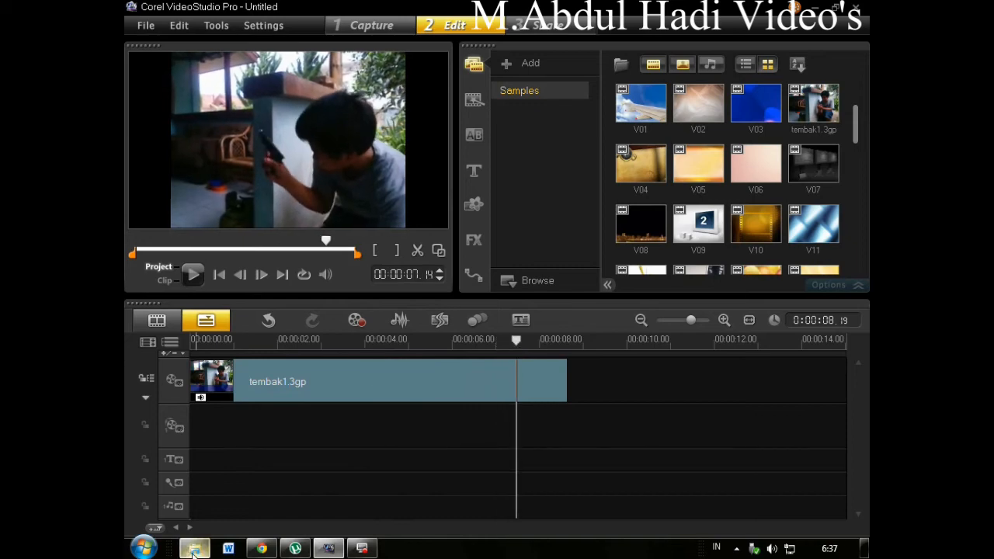
Preview FOOTAGECRATE-MuzzleFlashSmokeyRifle_xvid_001.avi in the Video Effect HD AVI folder, then add the file to the VideoStudio media library.
click(194, 549)
scroll(613, 253, down, 3)
scroll(559, 272, up, 1)
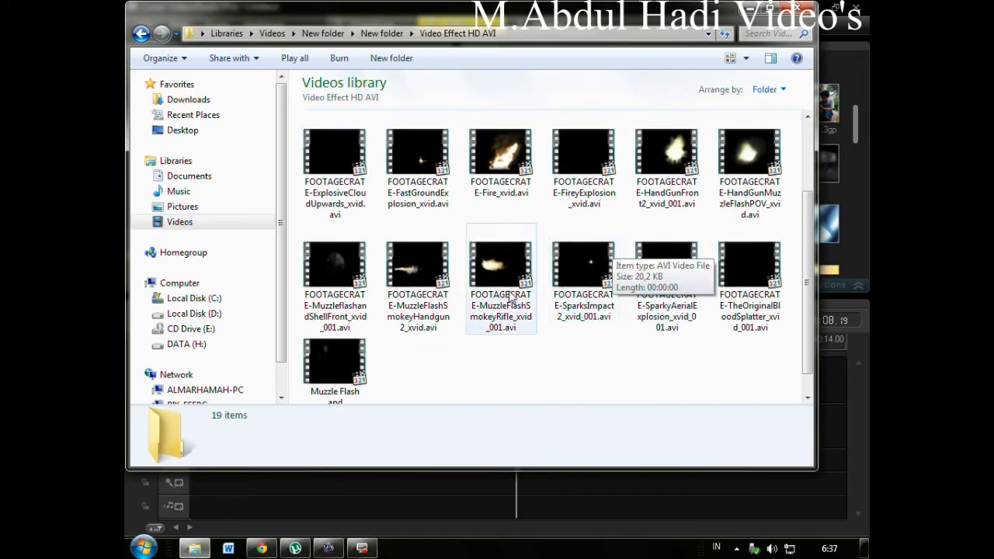
double_click(512, 288)
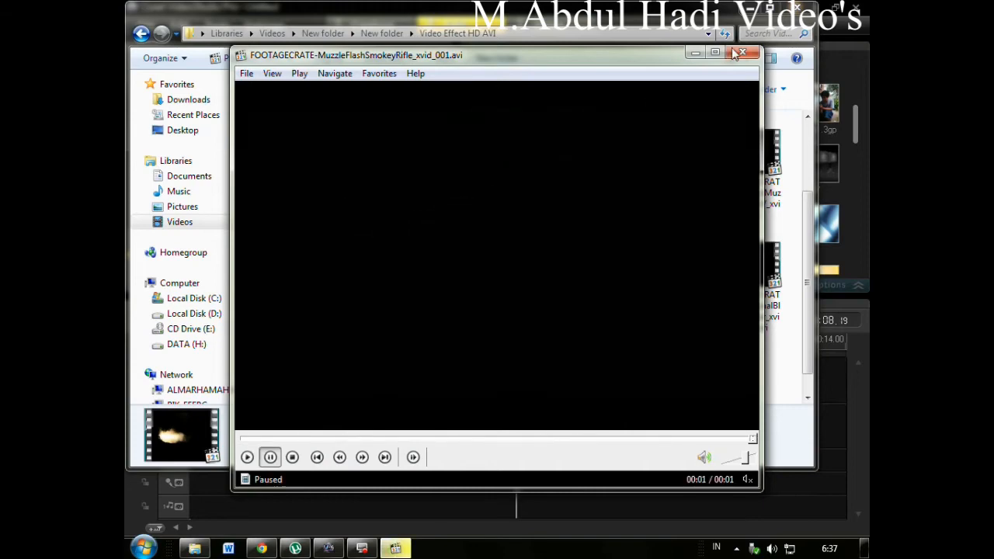
click(733, 50)
drag(487, 282, 838, 197)
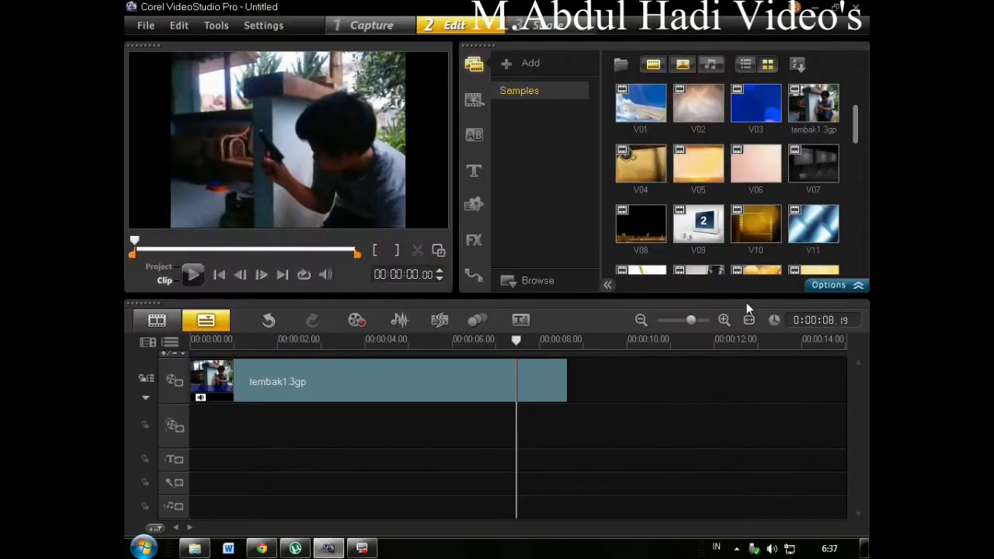
drag(808, 104, 503, 479)
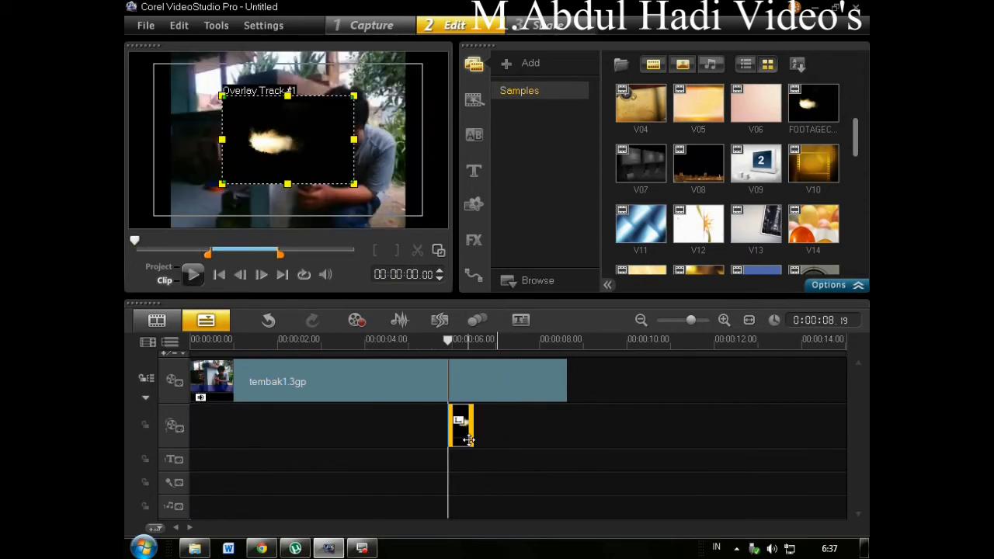
click(481, 339)
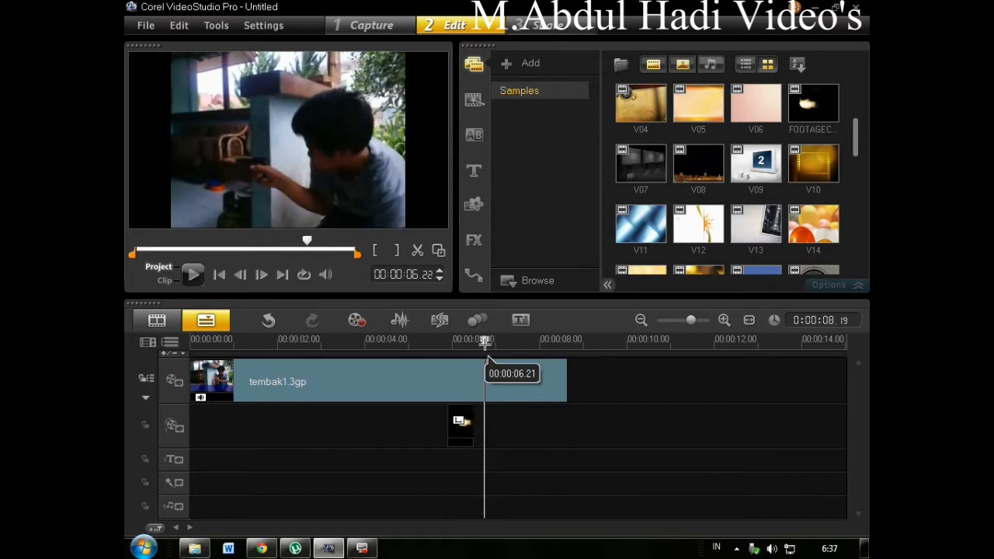
click(458, 427)
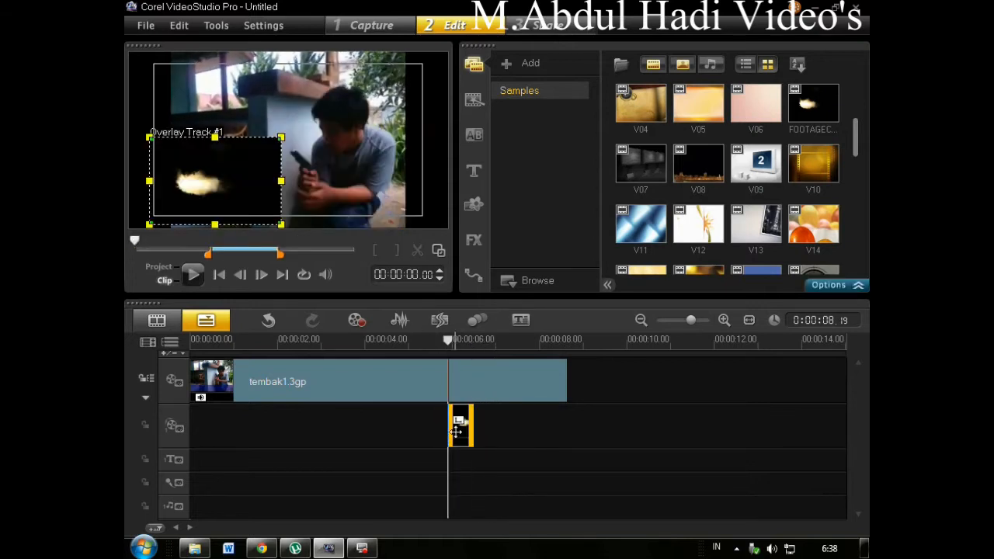
key(Delete)
Place the muzzle flash clip on the overlay track so it starts at 00:00:06.06.
mouse_move(447, 344)
mouse_down()
mouse_move(462, 344)
mouse_move(457, 361)
mouse_move(468, 359)
mouse_move(460, 341)
mouse_up()
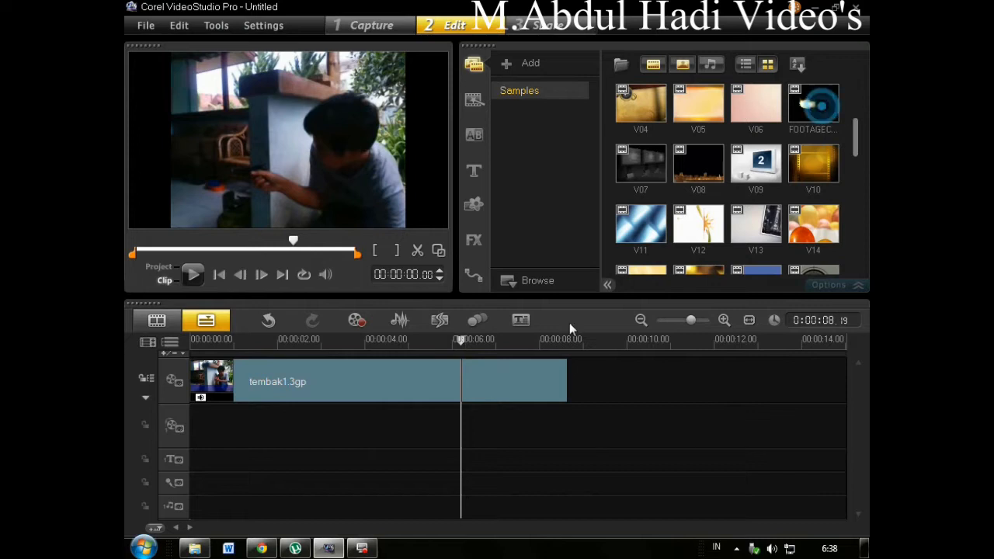
drag(813, 104, 474, 424)
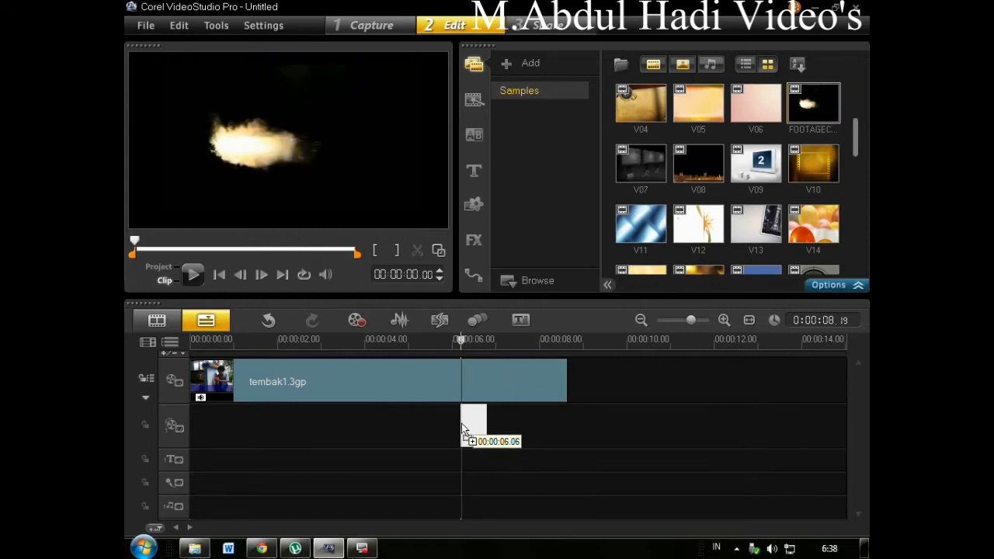
drag(465, 427, 465, 426)
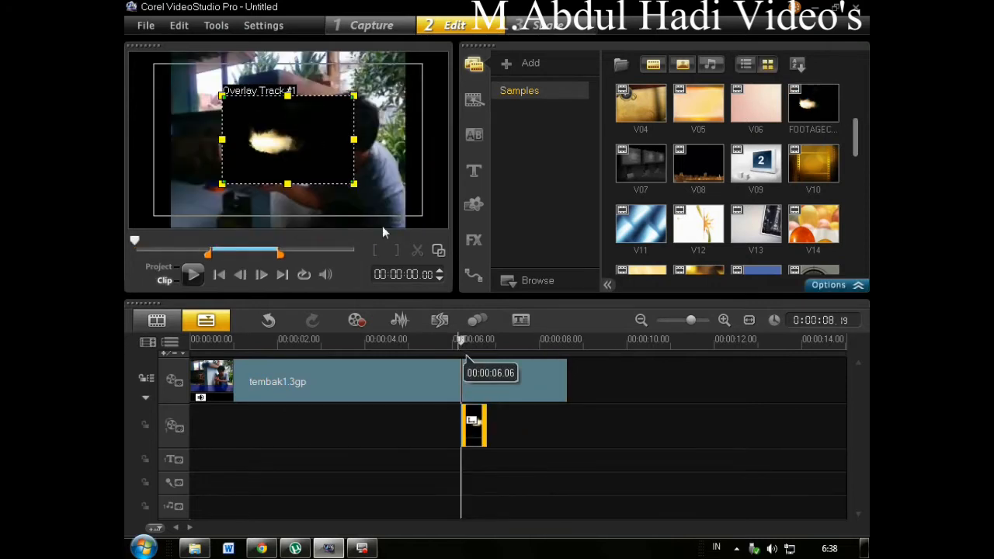
Apply the Chroma Key overlay option to the muzzle flash clip to remove its black background.
click(829, 285)
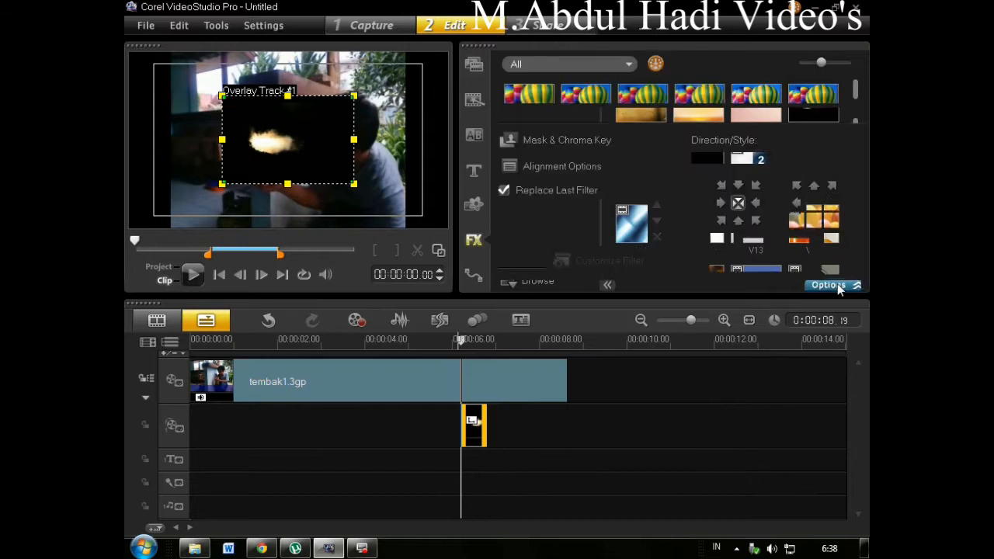
click(512, 138)
click(532, 161)
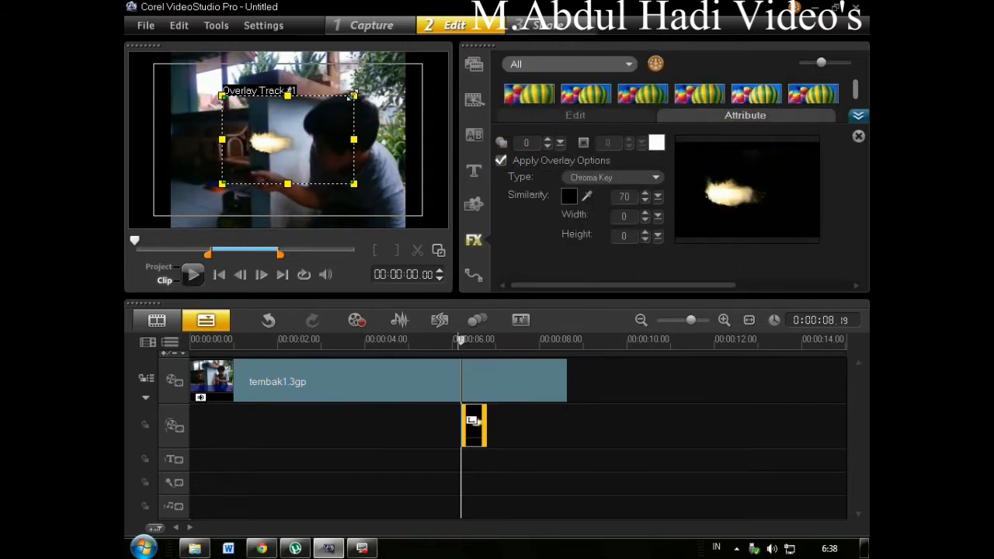
right_click(303, 125)
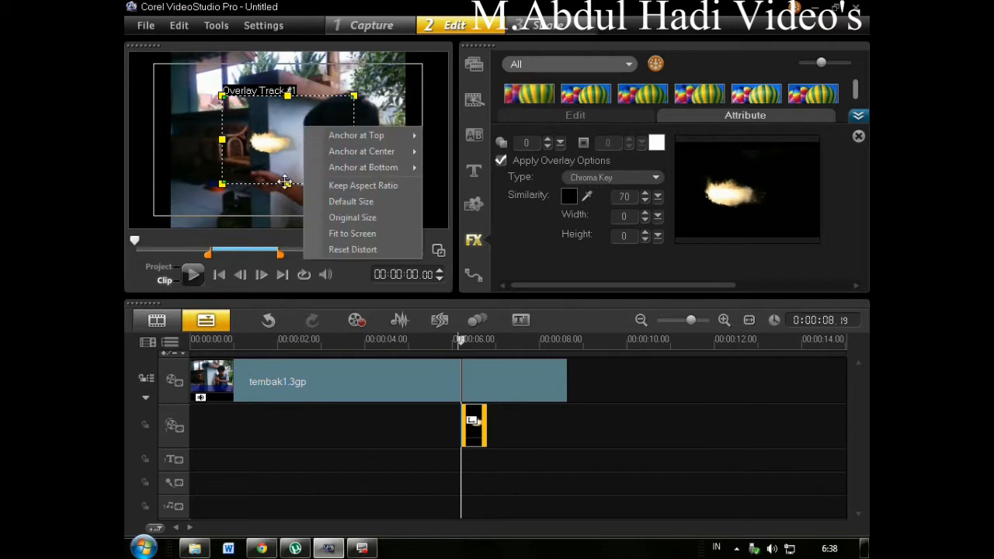
Rotate the muzzle flash overlay 180 degrees with two left rotations and check it against the footage at 00:00:06.06.
click(598, 118)
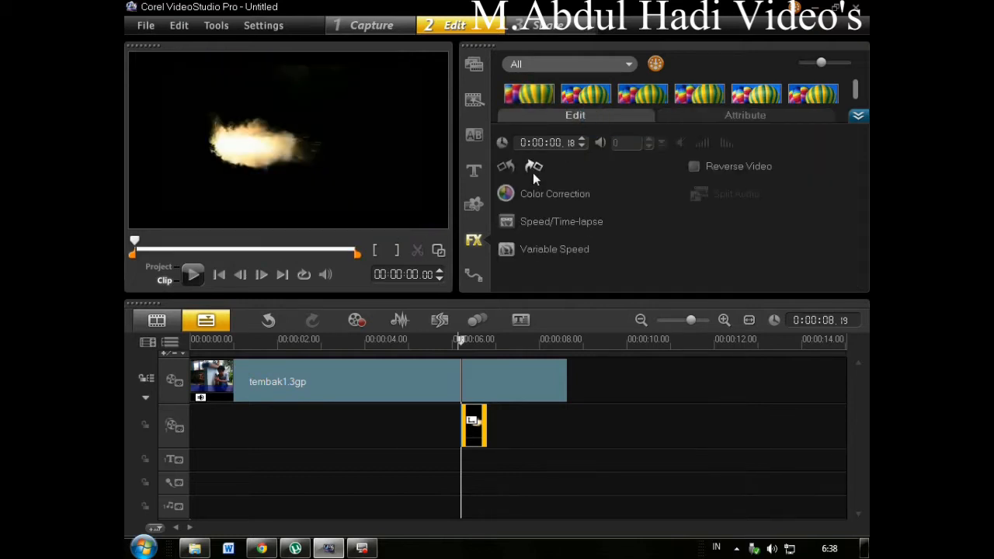
click(506, 166)
click(509, 169)
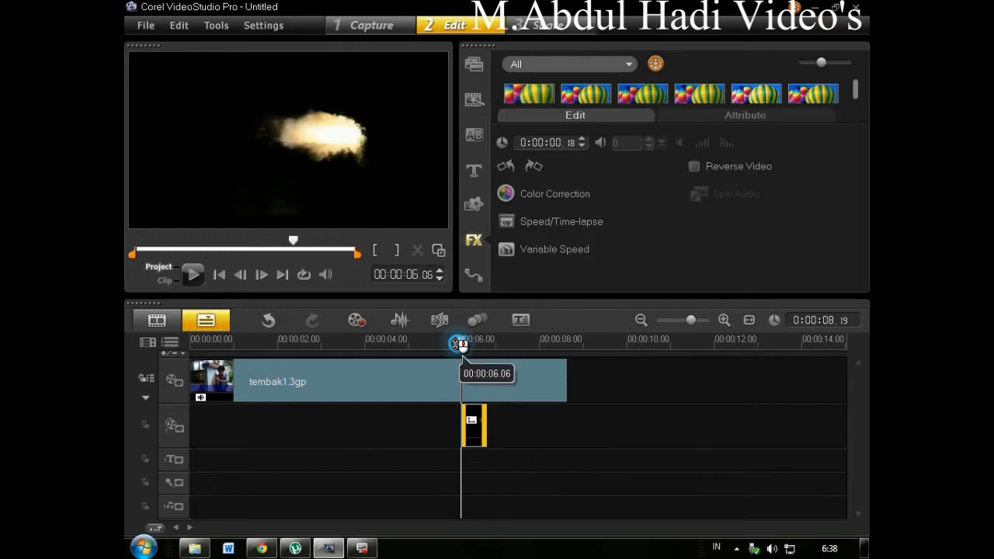
click(459, 343)
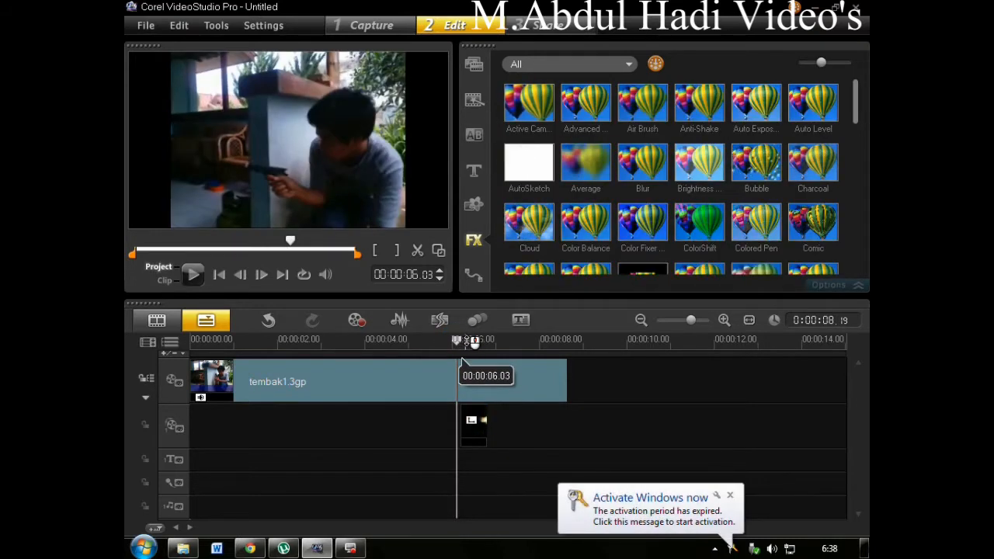
click(463, 345)
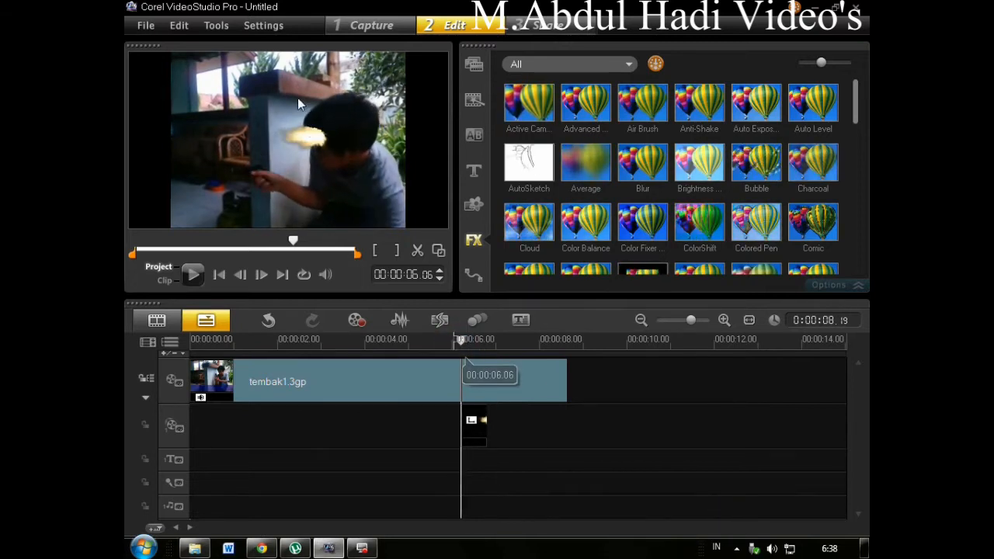
Shrink the muzzle flash overlay and position it in front of the gun's muzzle.
drag(309, 136, 241, 184)
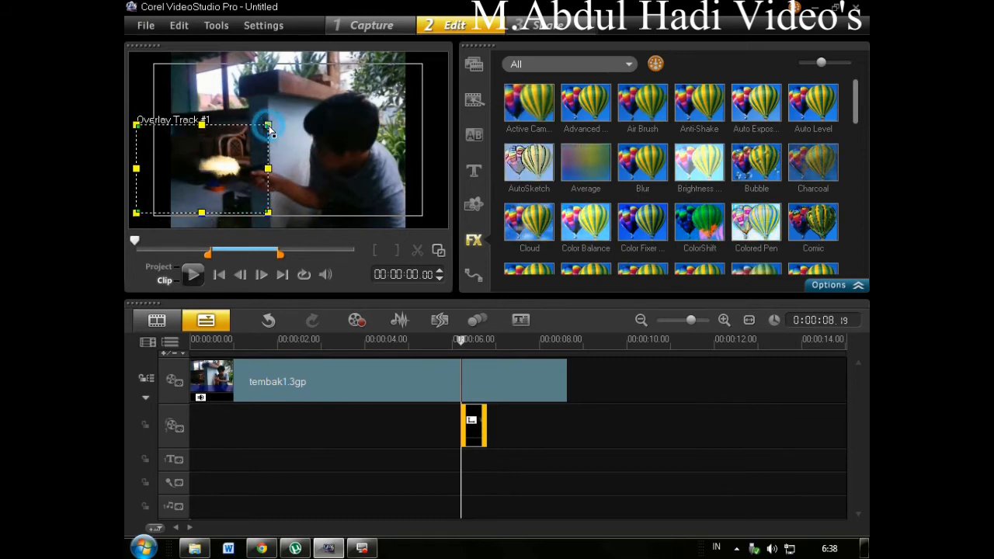
drag(269, 131, 244, 144)
drag(217, 196, 228, 193)
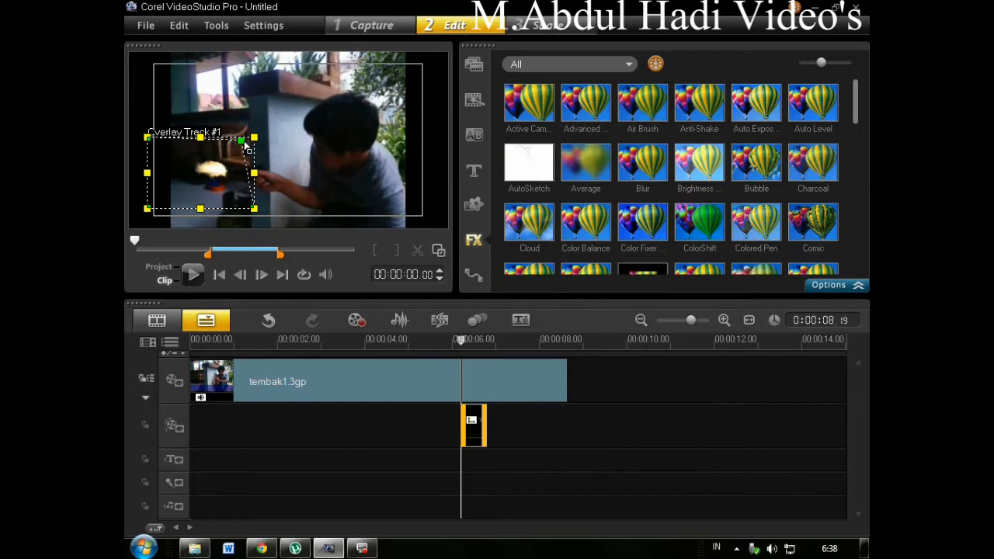
drag(254, 138, 243, 144)
drag(222, 197, 231, 197)
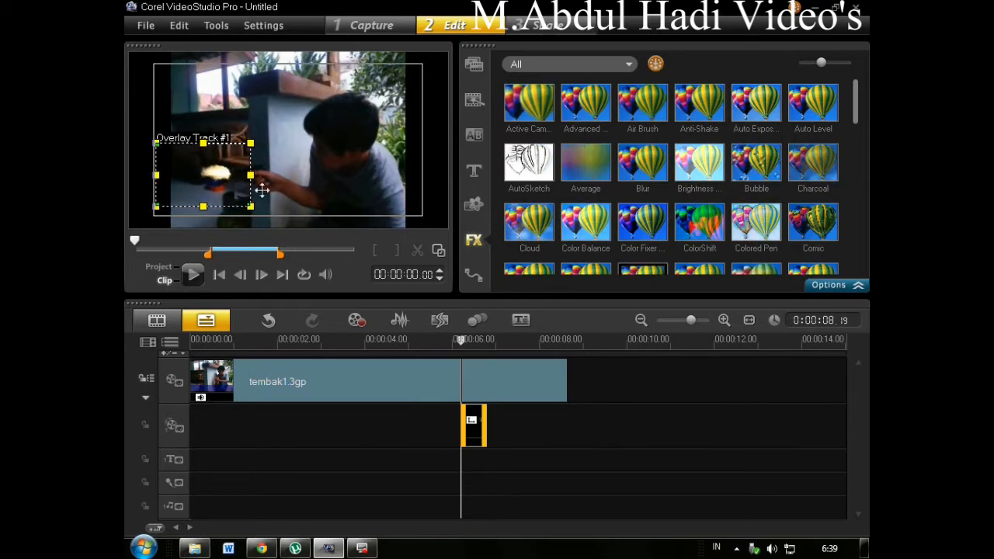
Split the clips at 00:00:06.13 and delete the part of the muzzle flash overlay after the cut.
click(461, 342)
click(461, 342)
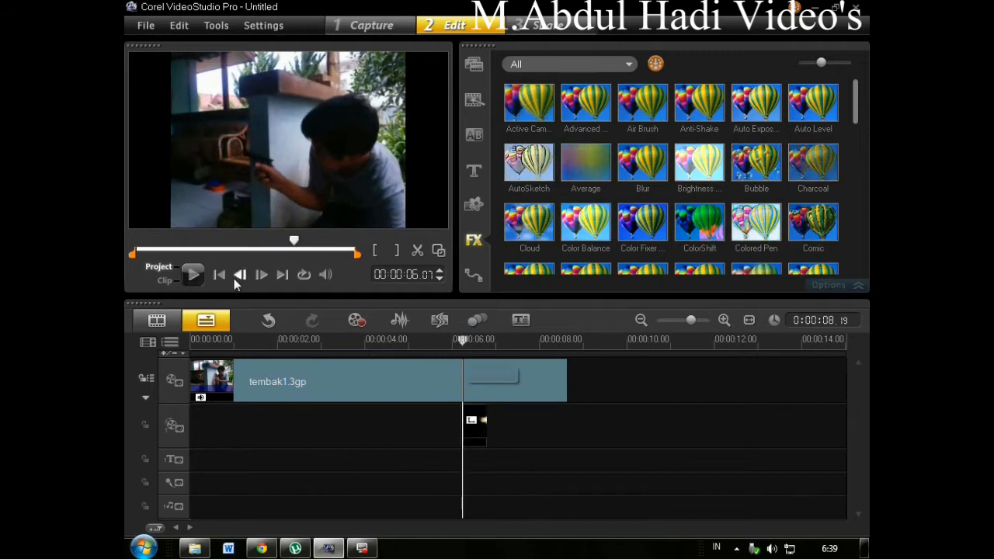
click(264, 276)
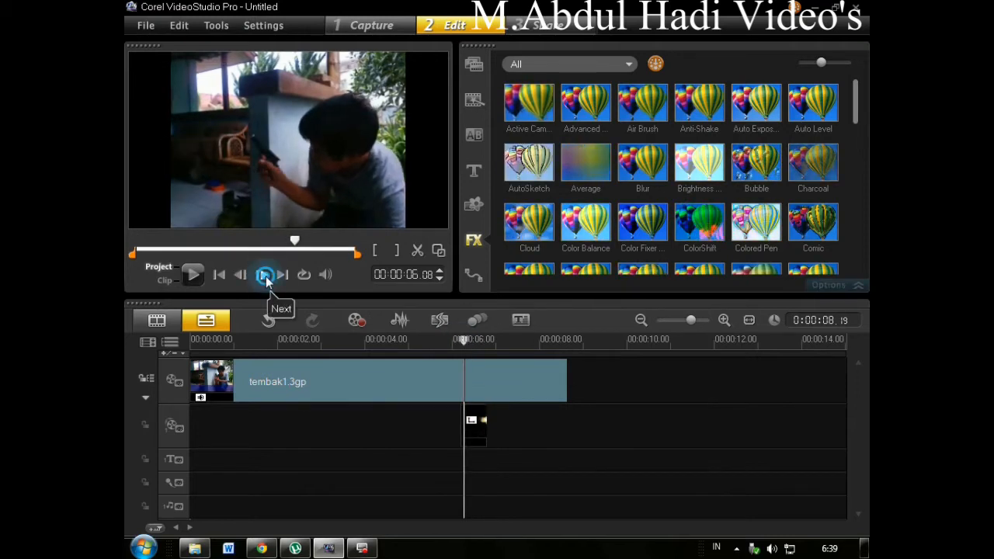
click(264, 276)
click(264, 276)
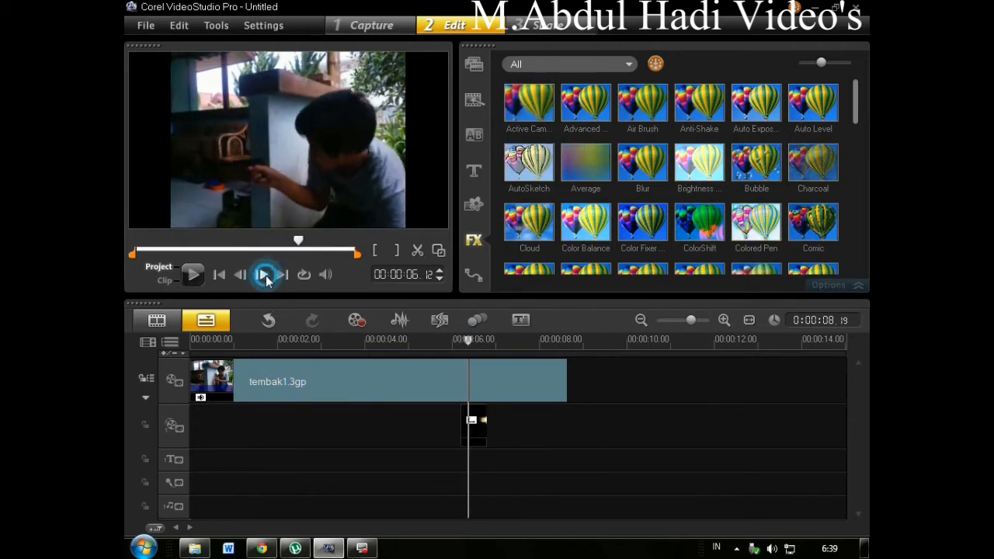
click(264, 276)
click(265, 275)
click(242, 278)
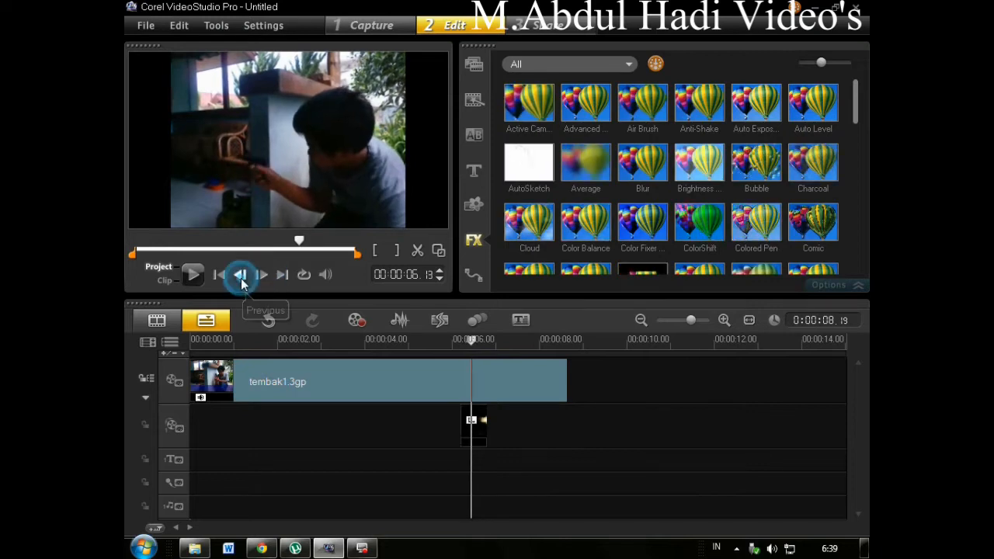
click(263, 280)
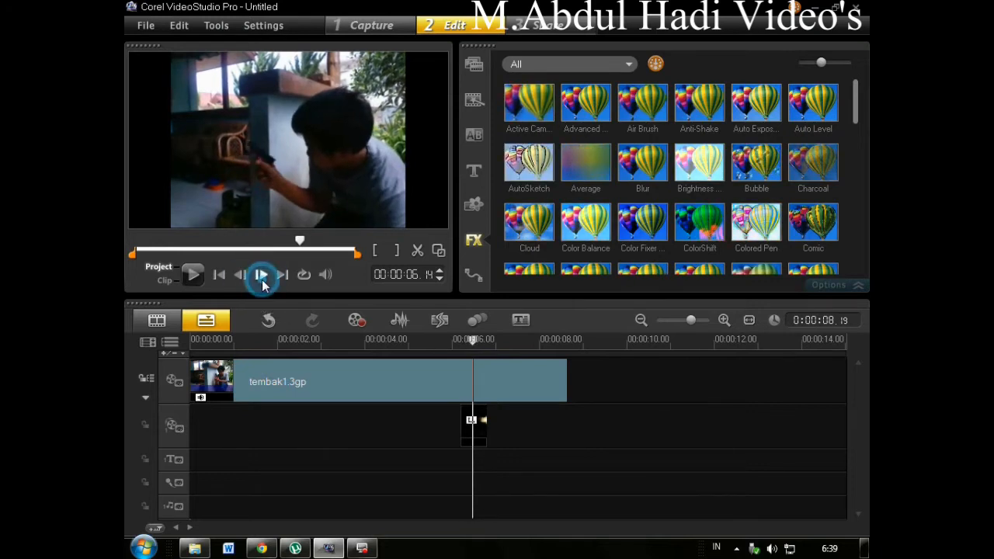
click(416, 251)
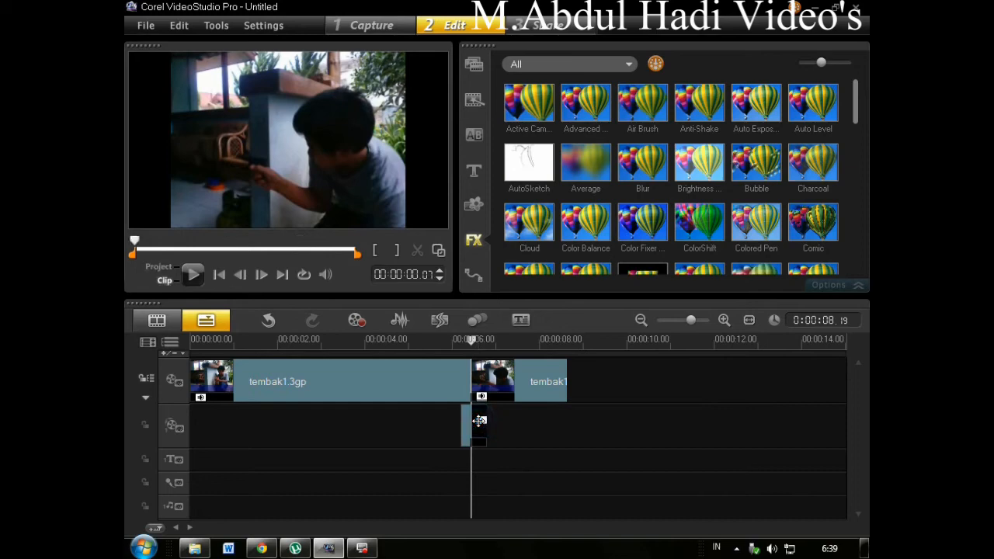
click(479, 421)
key(Delete)
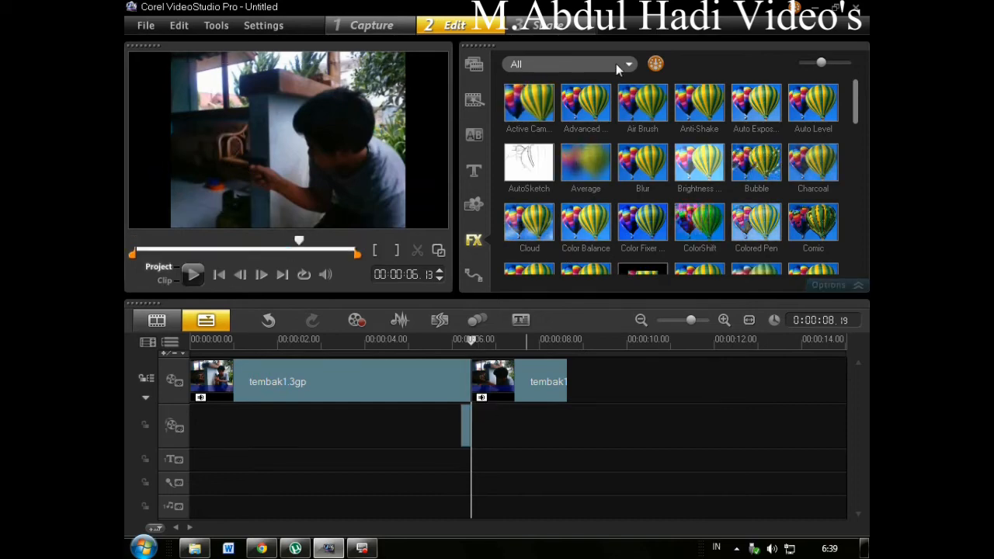
Rotate the muzzle flash clip in the library 180 degrees and place it on the overlay track at 00:00:06.13.
click(479, 69)
drag(853, 102, 853, 140)
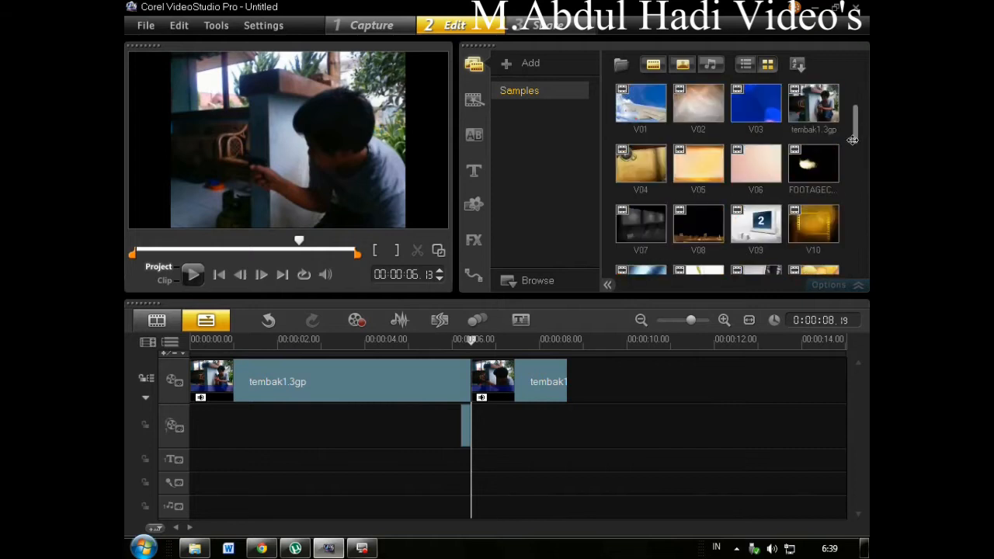
click(823, 167)
click(828, 286)
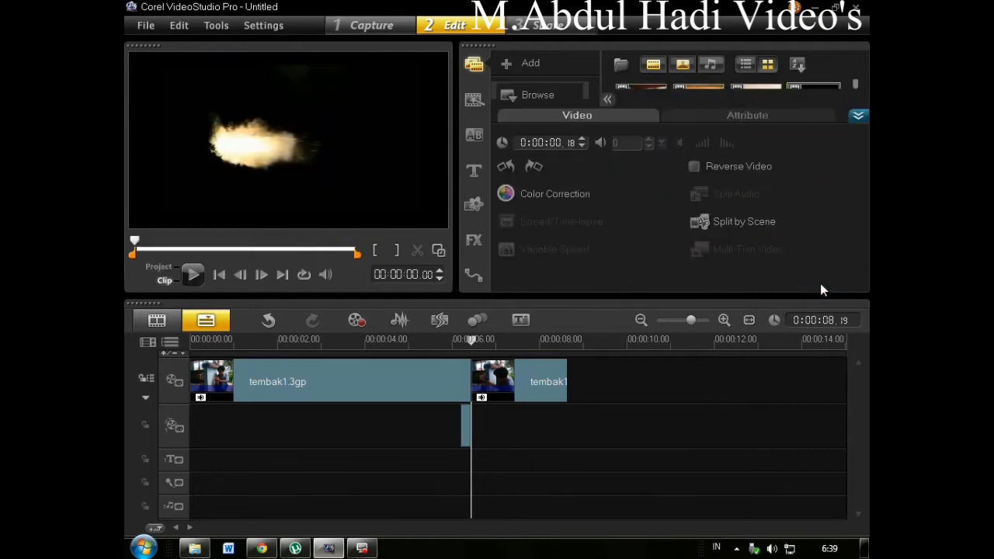
click(509, 166)
click(509, 166)
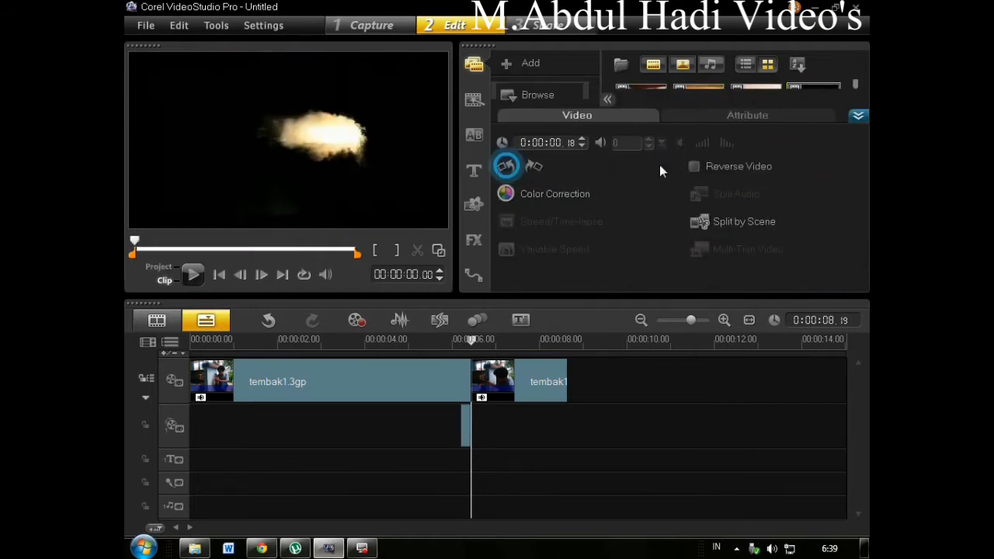
click(858, 118)
drag(557, 398, 470, 417)
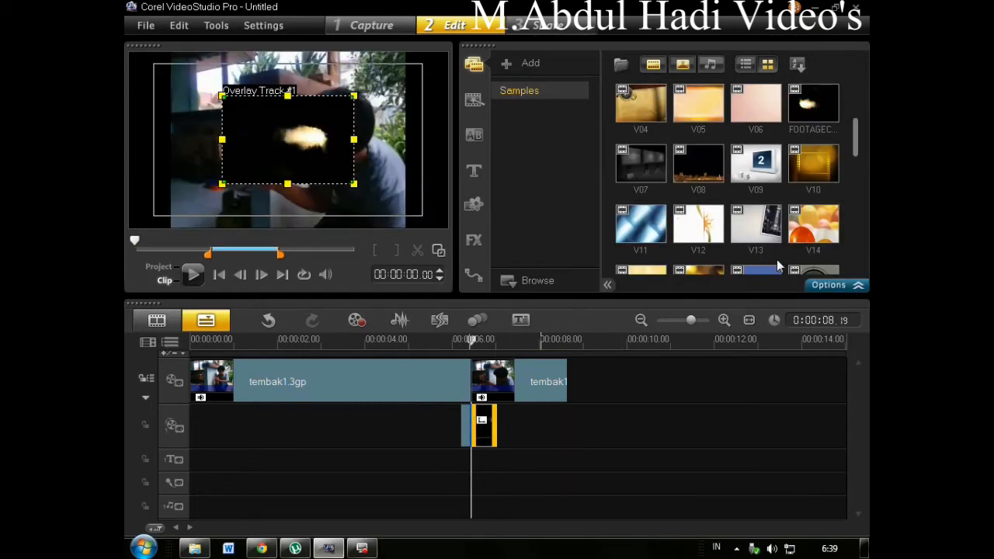
Apply Chroma Key to the second muzzle flash and shrink it into place at the gun's muzzle.
click(829, 285)
click(509, 138)
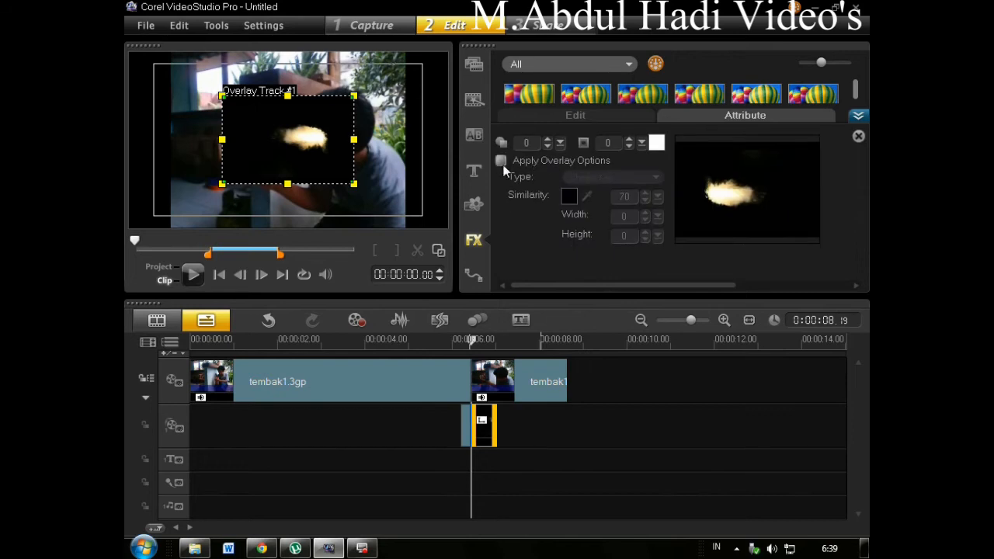
click(501, 161)
drag(355, 95, 251, 129)
drag(240, 173, 244, 173)
Trim the end of the second muzzle flash overlay to 00:00:06.18, stepping frame by frame to find the cut point.
click(262, 277)
click(262, 277)
click(262, 277)
click(262, 277)
click(262, 278)
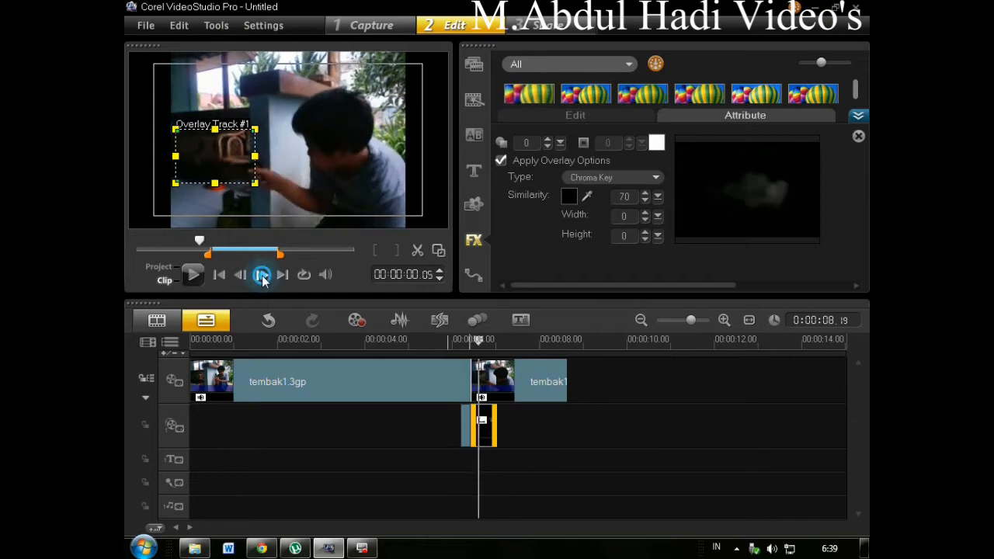
click(261, 277)
click(242, 277)
drag(496, 412, 478, 419)
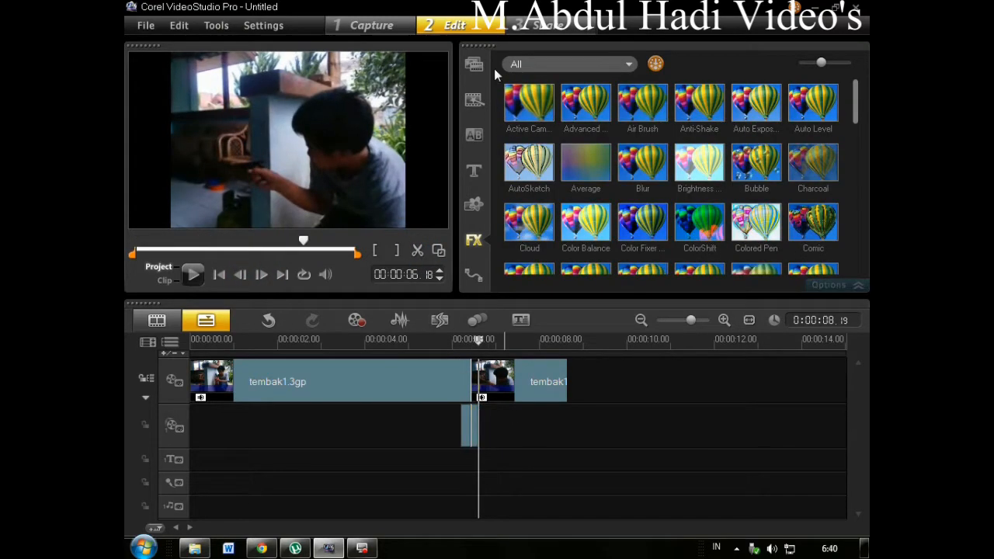
Add a third chroma-keyed muzzle flash at 00:00:06.18, sized to the gun's muzzle, and cut off its part after 00:00:06.24.
click(473, 65)
drag(814, 222, 489, 426)
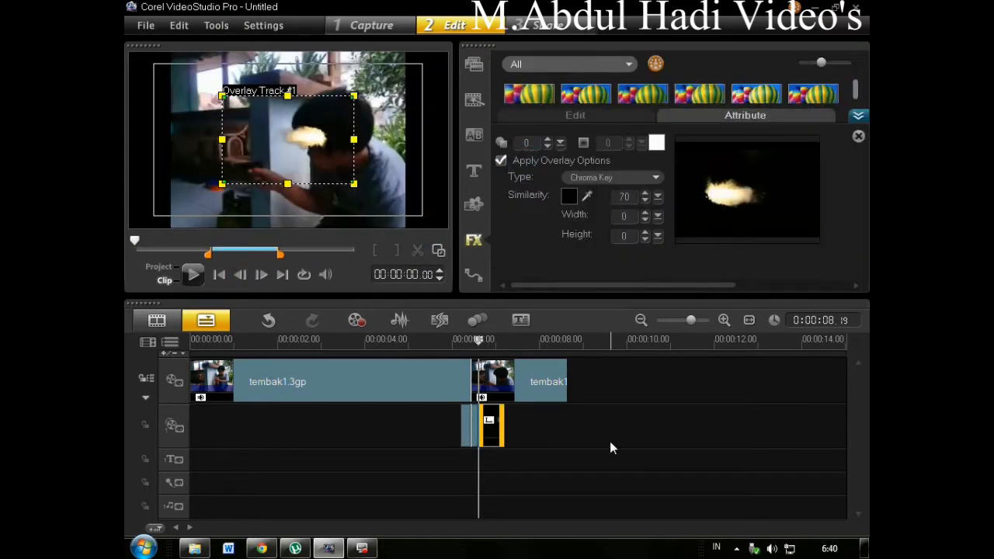
click(262, 276)
click(262, 276)
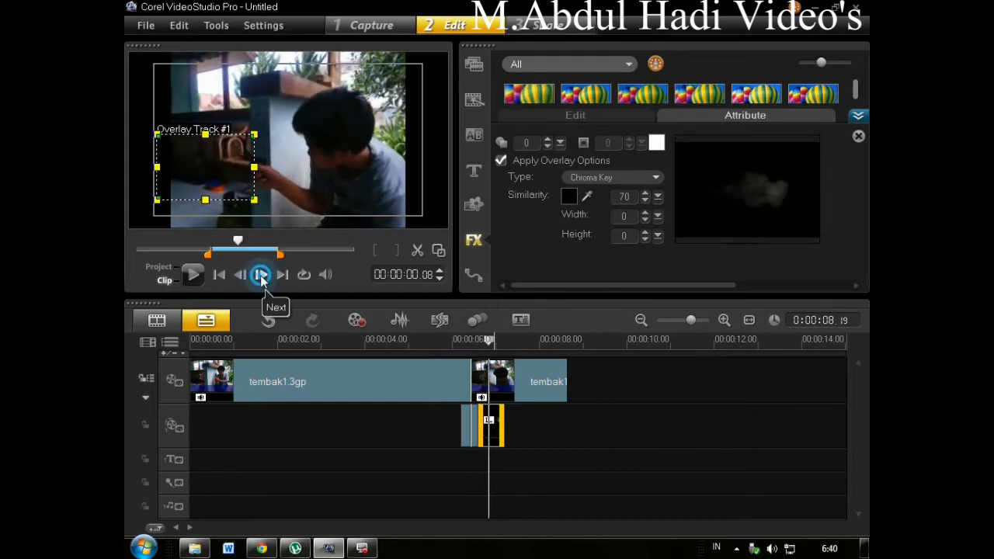
click(241, 276)
click(417, 250)
click(497, 426)
key(Delete)
Place a fourth muzzle flash on the overlay track at 00:00:06.24, apply Chroma Key and shrink it into place at the muzzle.
click(475, 66)
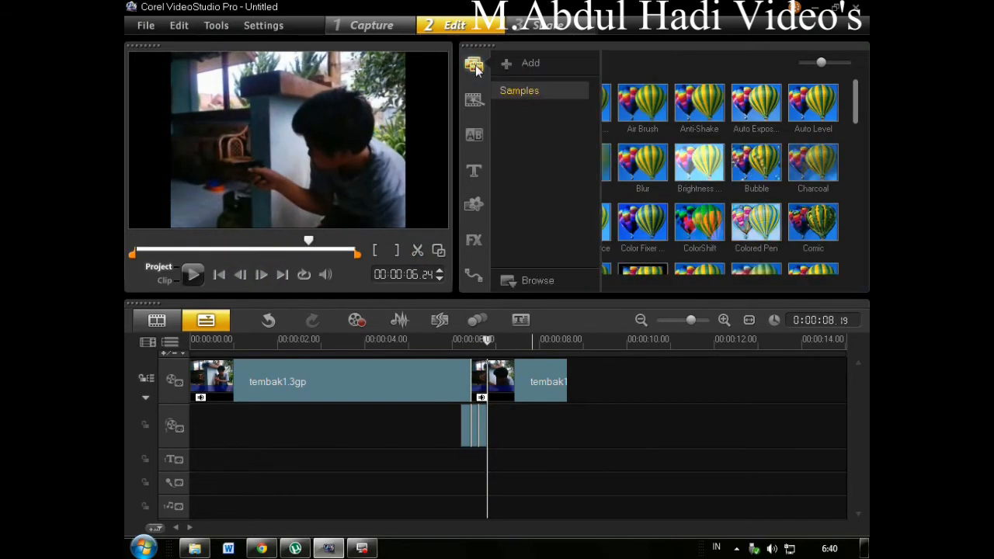
drag(813, 224, 497, 426)
drag(352, 94, 299, 133)
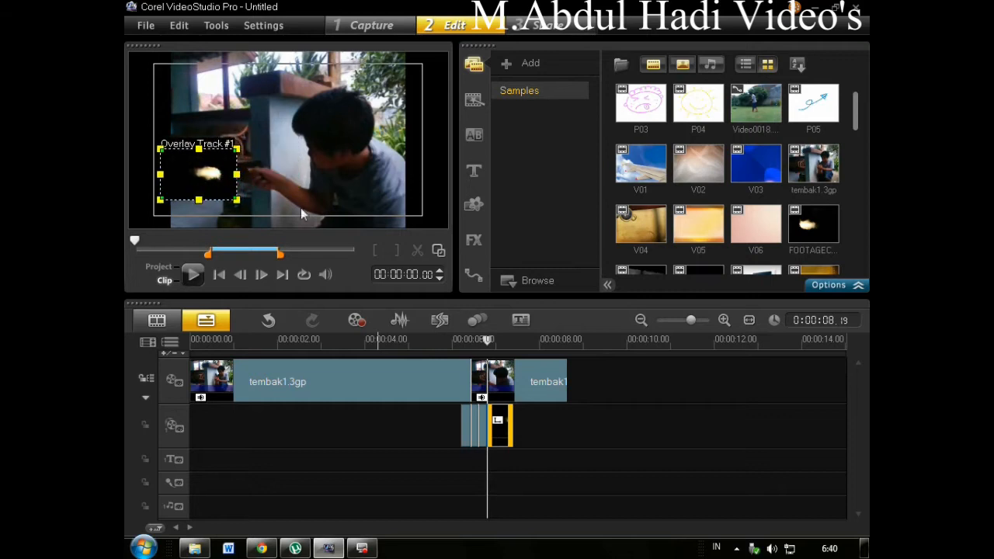
click(829, 285)
click(501, 160)
drag(228, 185, 236, 173)
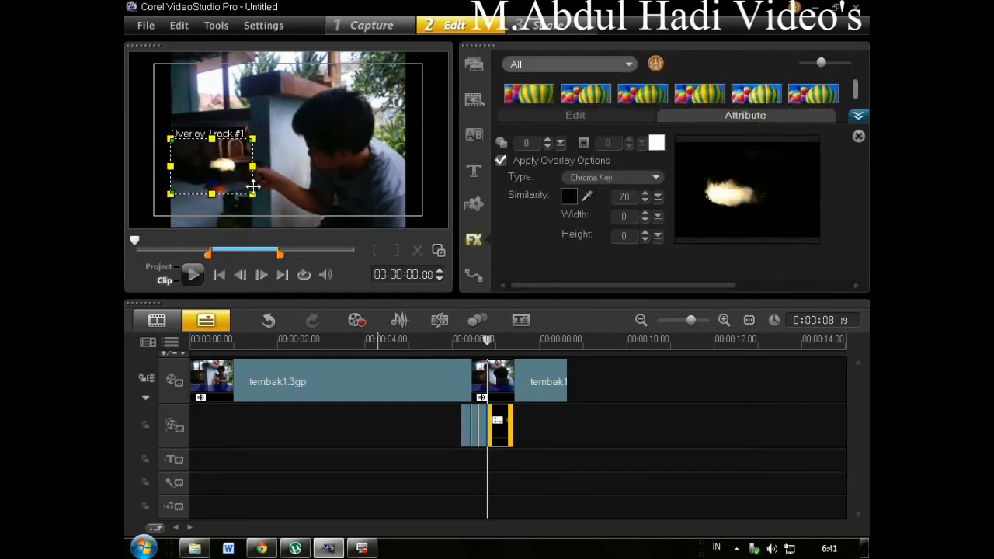
Split the fourth muzzle flash overlay at 00:00:07.00 and delete the part after the cut.
click(261, 275)
click(262, 275)
click(262, 275)
click(262, 275)
click(262, 275)
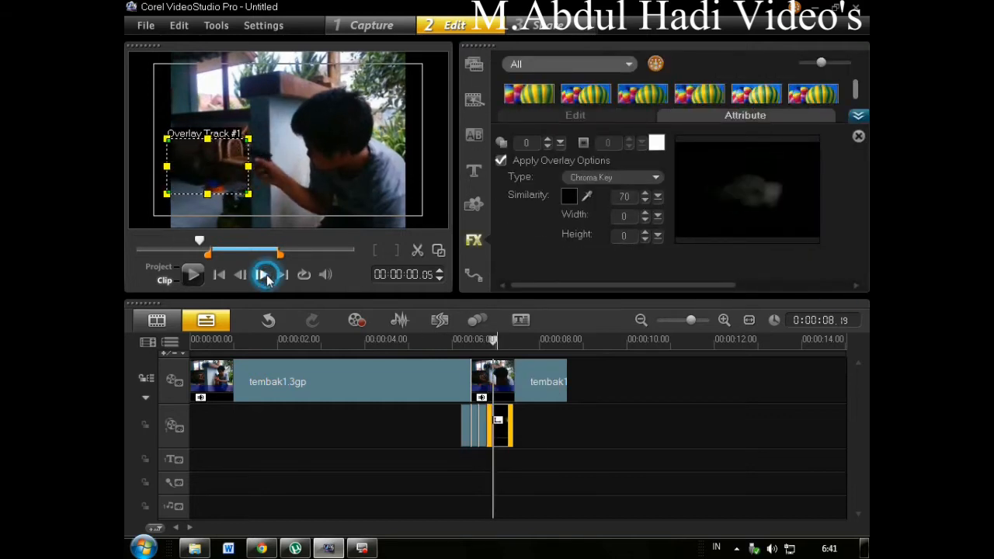
click(262, 275)
click(261, 275)
click(262, 275)
click(417, 250)
click(508, 424)
key(Delete)
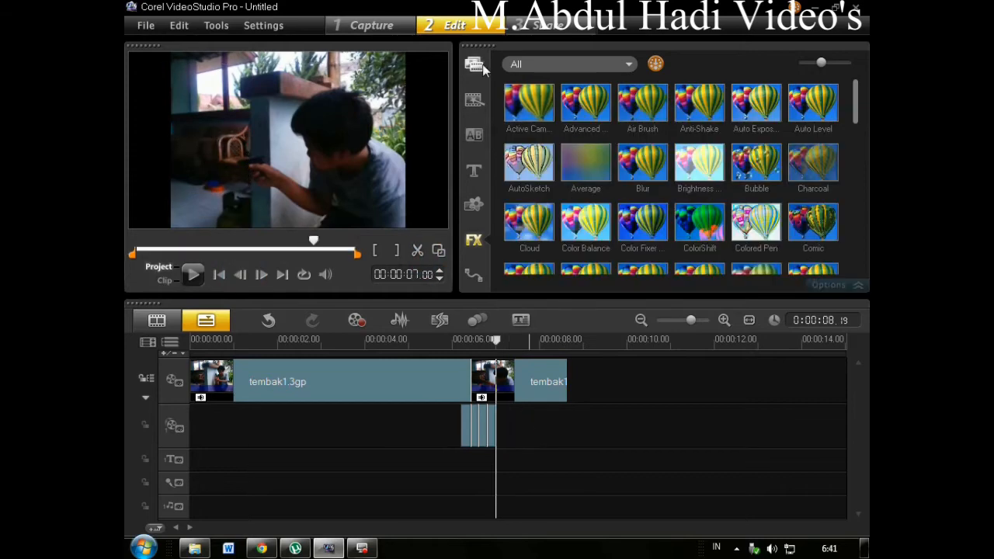
Place a fifth muzzle flash on the overlay track at 00:00:07.00 and apply Chroma Key to it.
click(474, 64)
drag(814, 163, 519, 425)
click(811, 285)
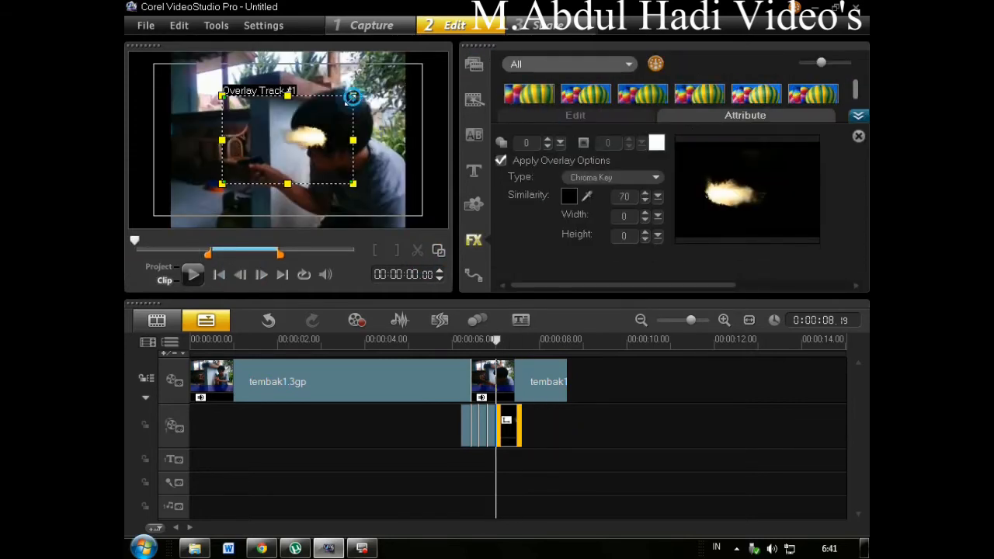
Split the fifth muzzle flash overlay at 00:00:07.06 and delete the part after the cut.
click(262, 275)
click(262, 275)
click(262, 275)
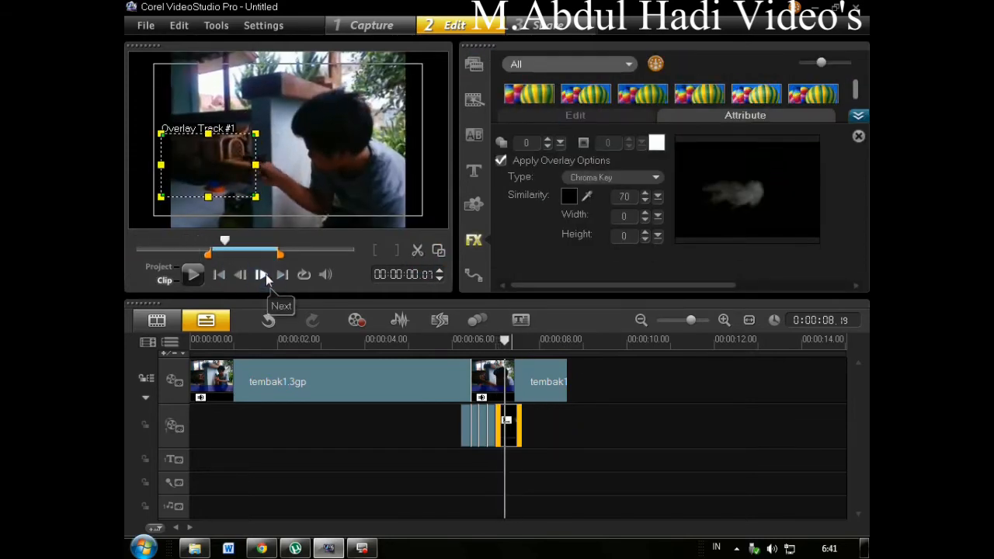
click(262, 275)
click(262, 275)
click(262, 275)
click(417, 250)
click(515, 426)
key(Delete)
Add a sixth muzzle flash at 00:00:07.06 with Chroma Key, shrink it slightly and move it to the gun's muzzle.
click(474, 63)
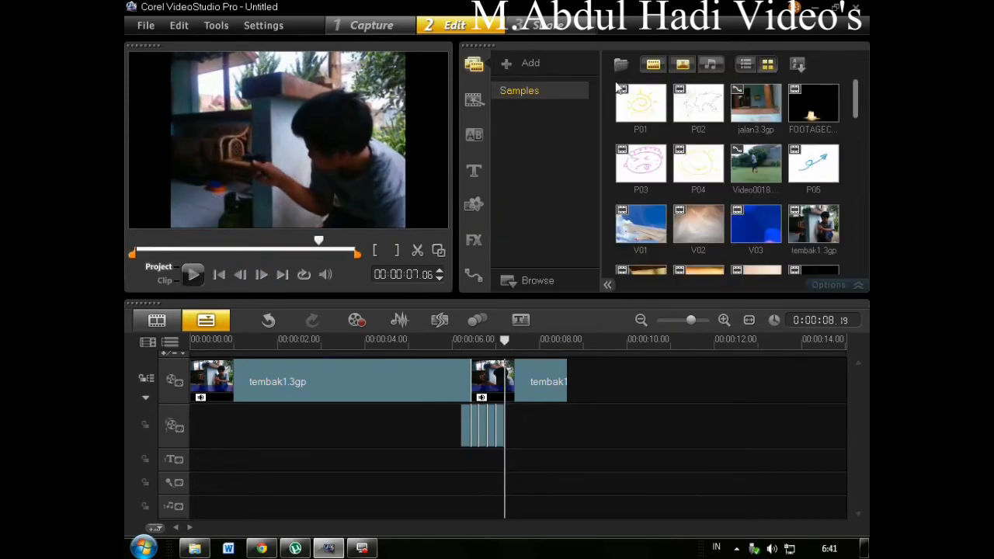
drag(855, 101, 855, 112)
drag(813, 224, 512, 424)
click(857, 286)
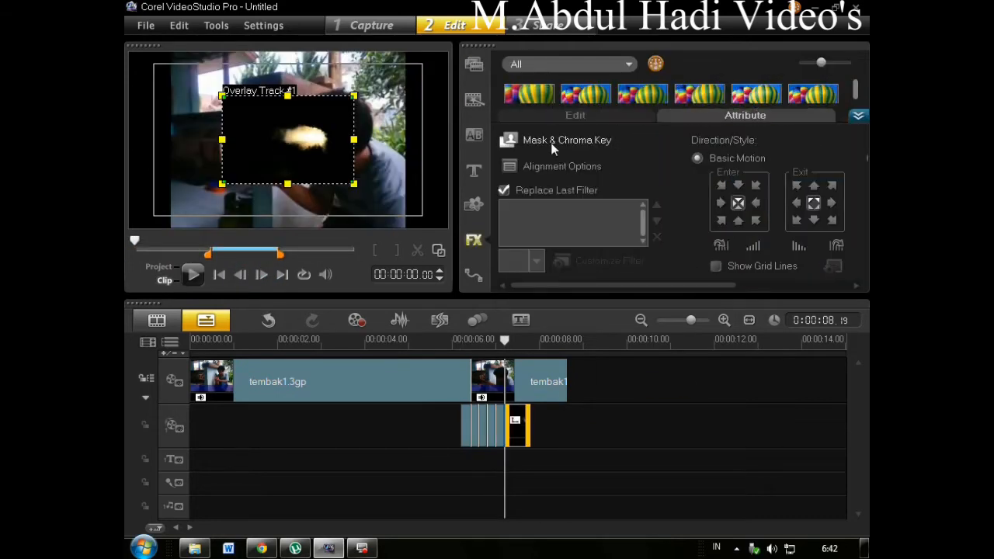
click(520, 165)
drag(354, 94, 330, 111)
drag(304, 159, 239, 171)
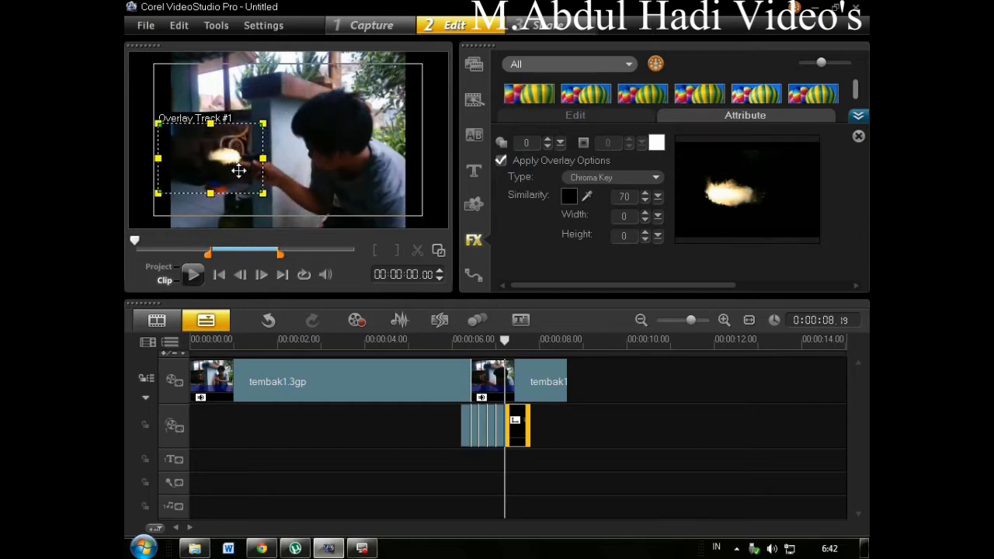
Step frame by frame through the sixth muzzle flash to check how it plays out to the clip's end.
click(261, 275)
click(261, 275)
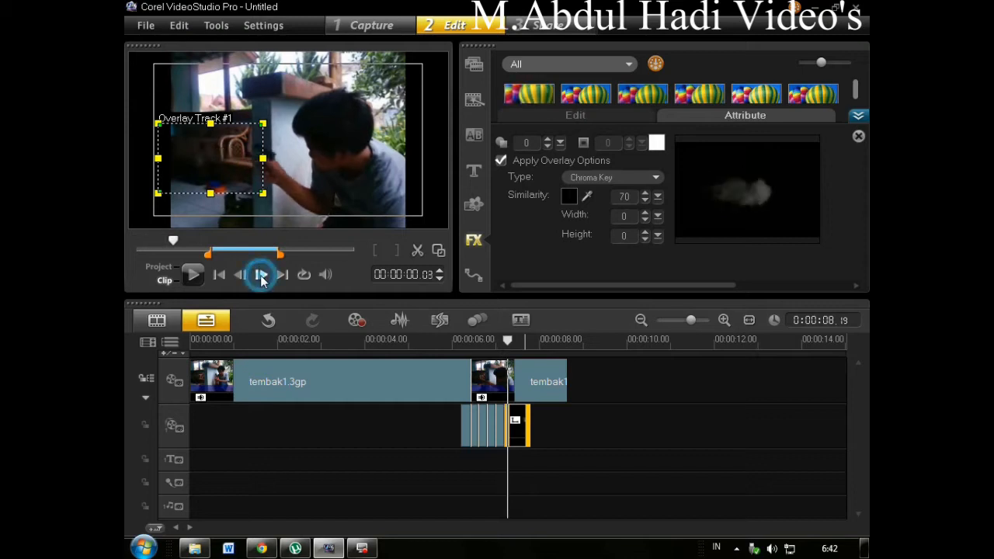
click(262, 277)
click(261, 275)
click(261, 275)
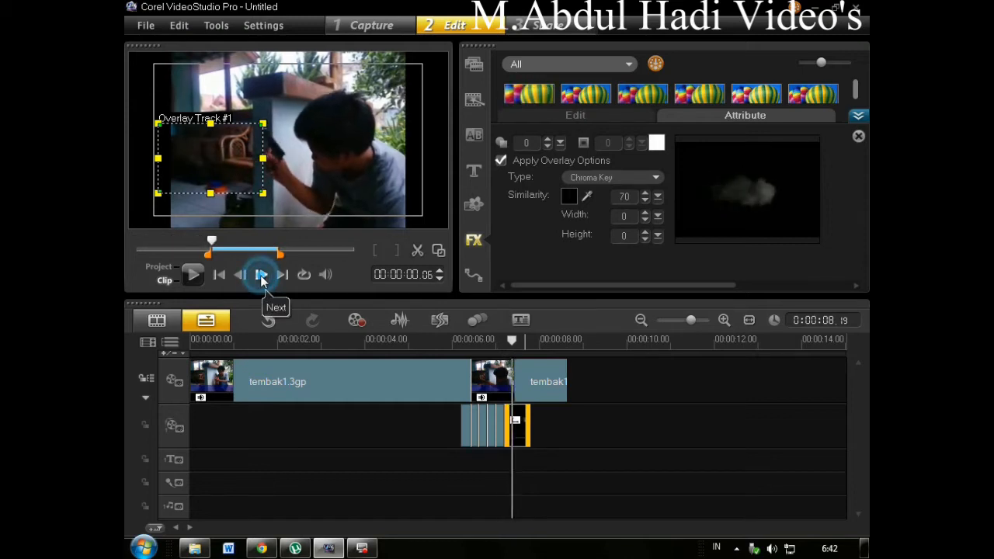
click(261, 275)
click(261, 275)
click(261, 275)
click(261, 275)
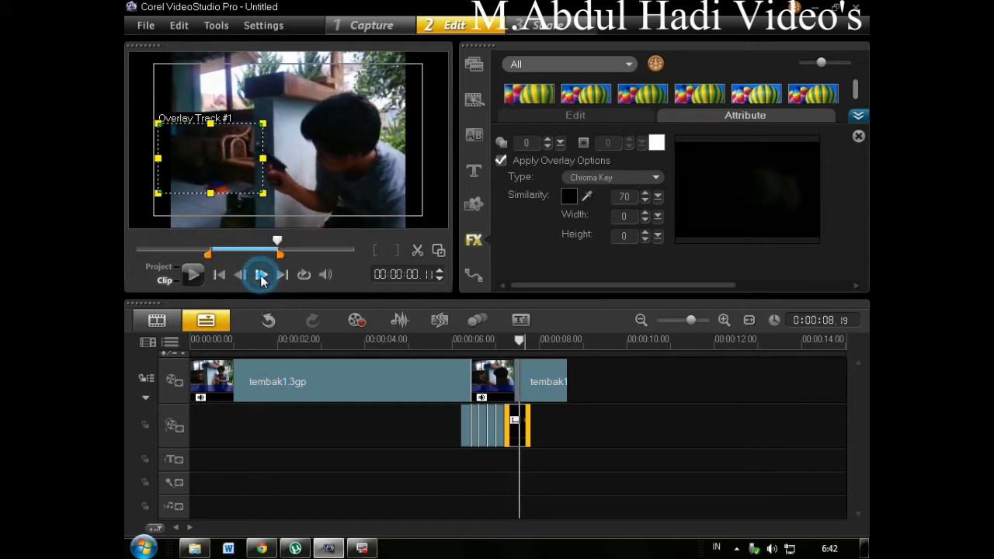
click(261, 275)
click(261, 275)
click(261, 275)
click(261, 275)
click(261, 275)
click(261, 275)
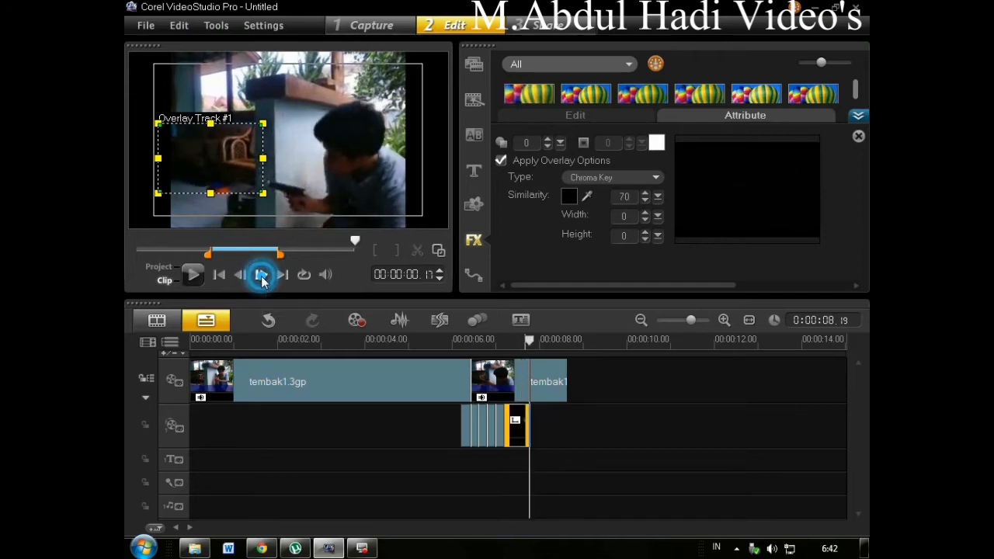
click(262, 276)
Return the playhead to the first flash's start, switch to the file explorer and preview Gun-44Magnum-SingleShot1.mp3 from the Sound Effect folder.
drag(530, 341, 460, 341)
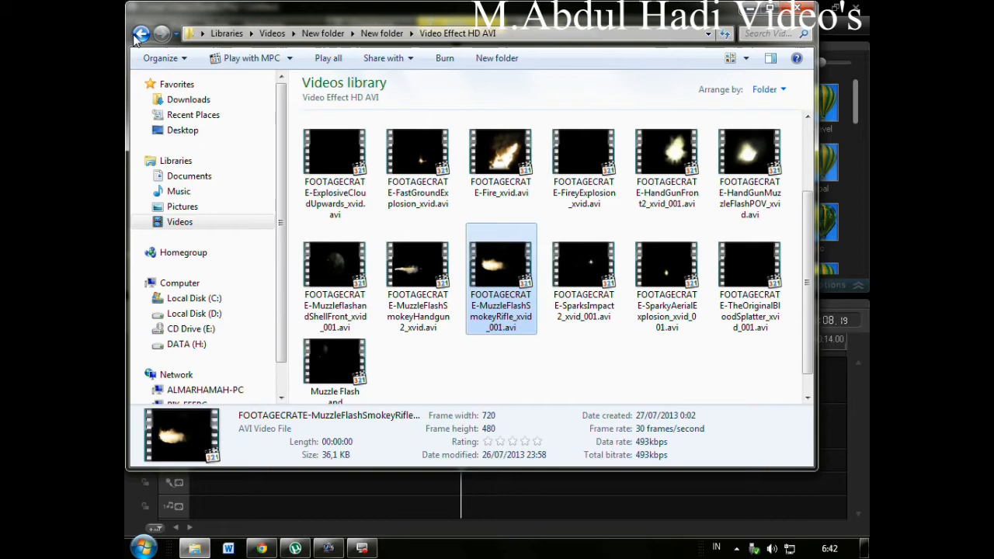
key(BackSpace)
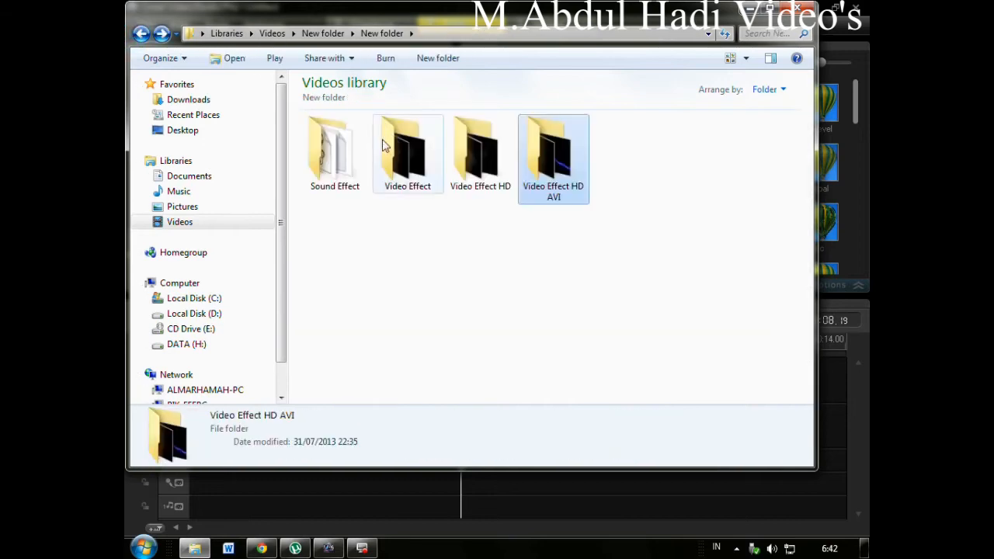
double_click(334, 154)
scroll(388, 167, down, 3)
click(672, 233)
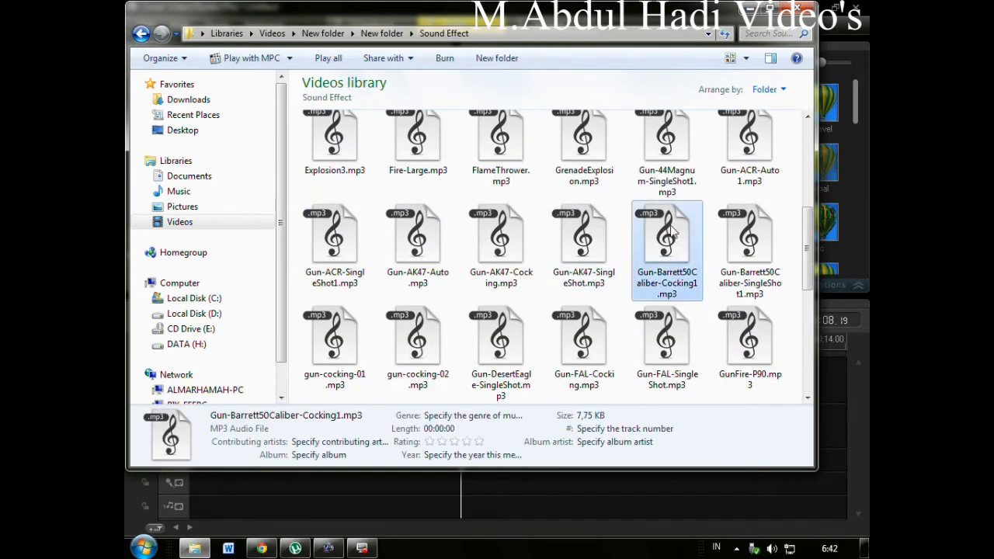
double_click(678, 177)
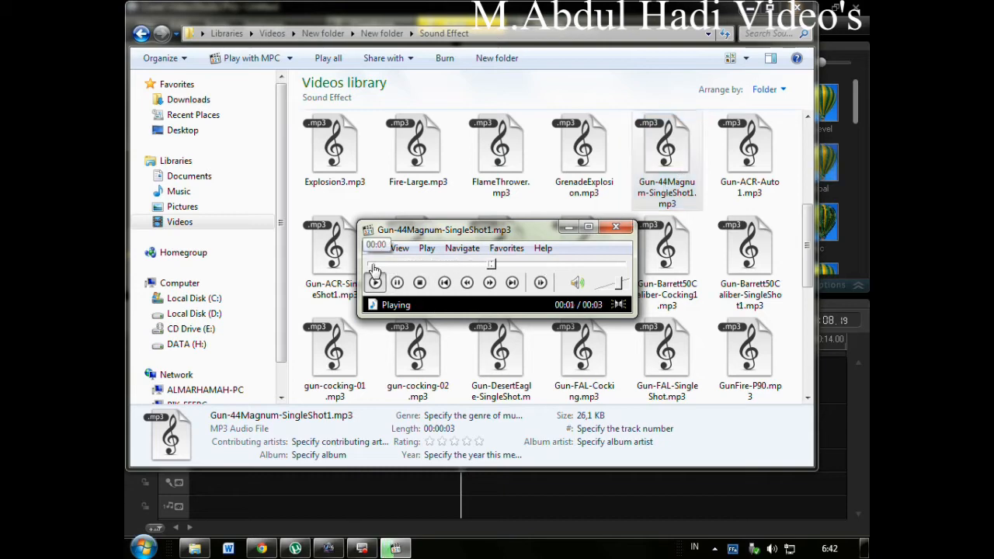
click(420, 283)
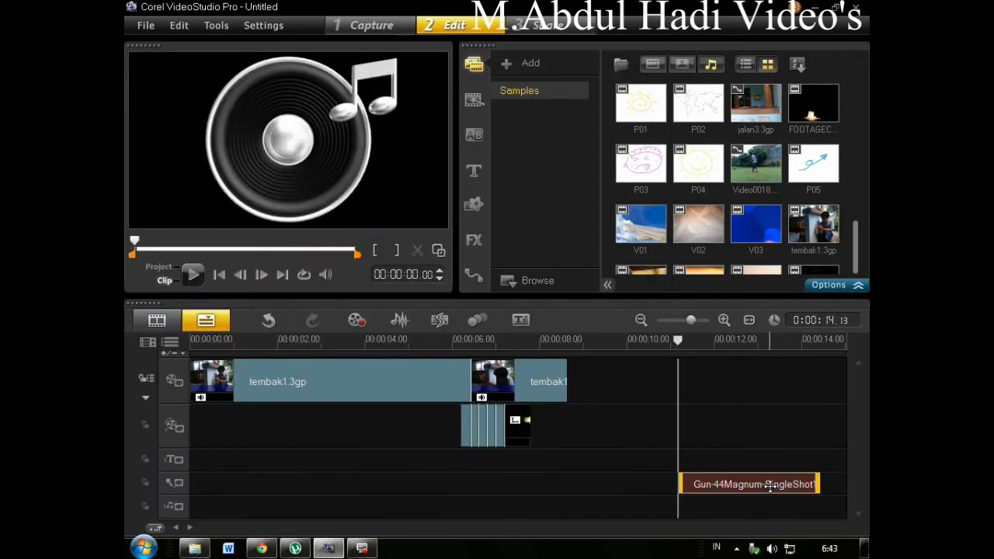
Align and trim the Gun-44Magnum-SingleShot1 sound on the voice track to the first muzzle flash, and paste a copy directly after it.
drag(771, 486, 471, 486)
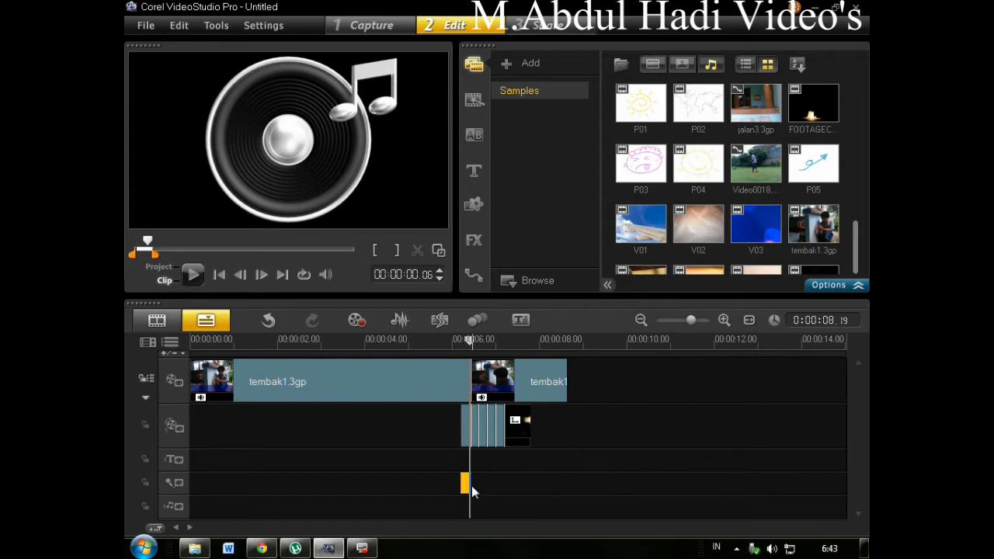
right_click(469, 483)
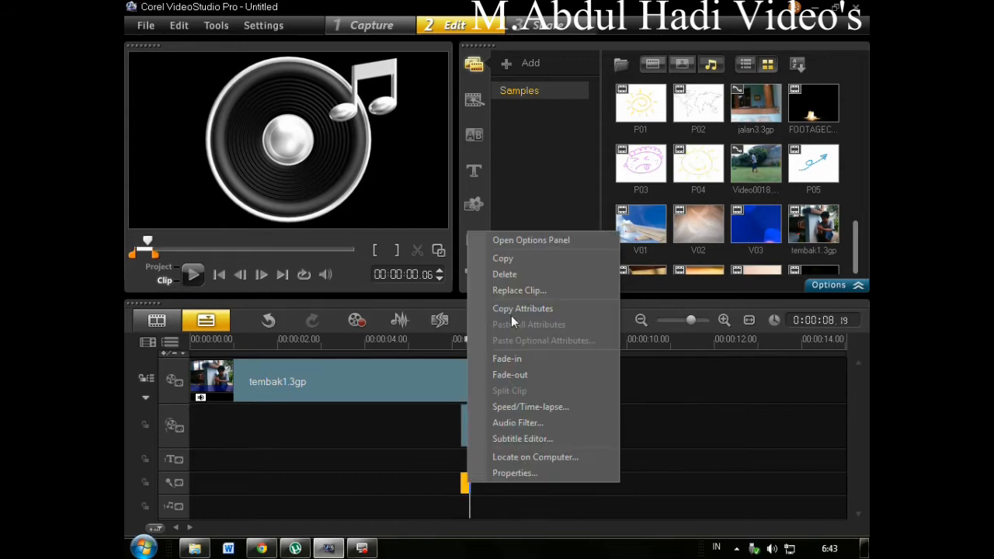
click(532, 259)
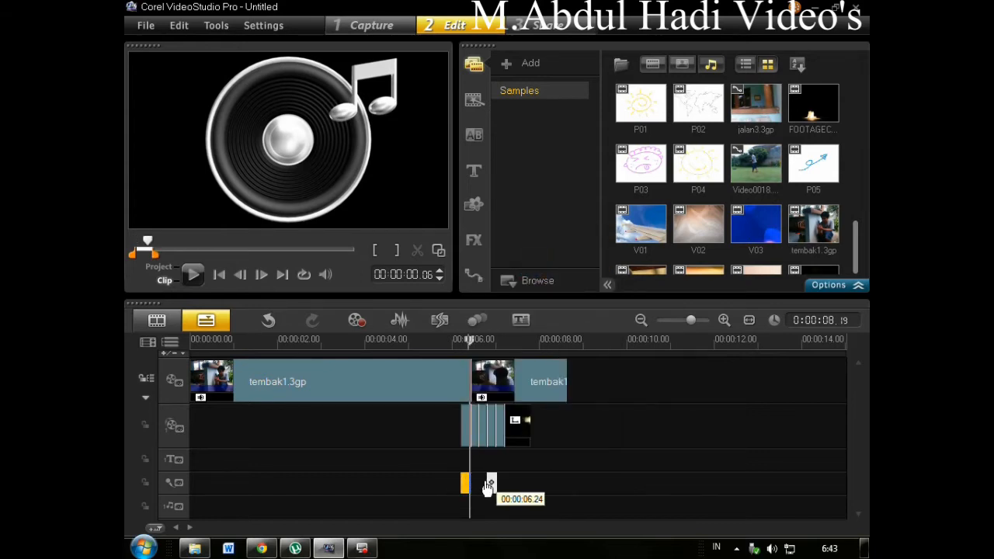
click(471, 483)
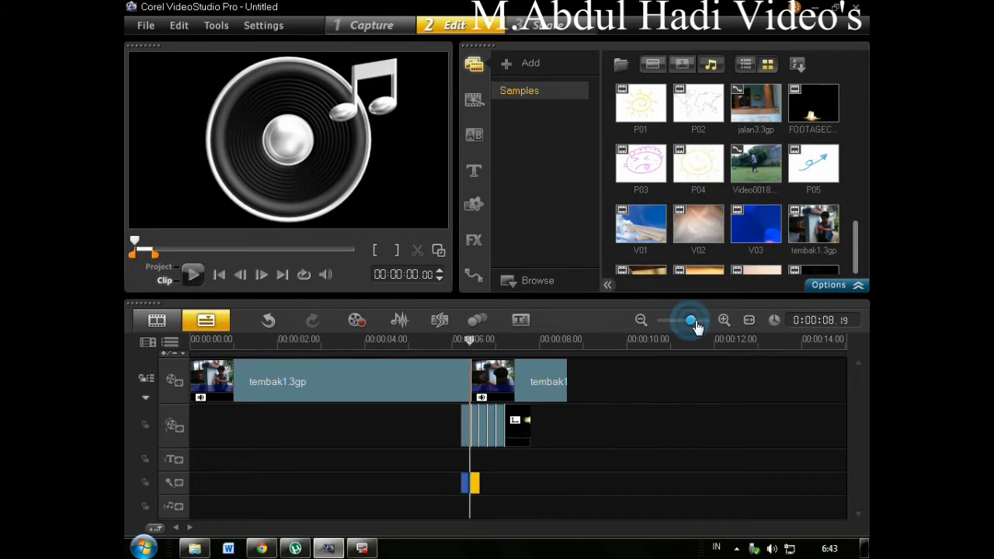
Adjust the two gunshot sounds so their lengths match the first and second muzzle flashes above them.
drag(697, 327, 702, 328)
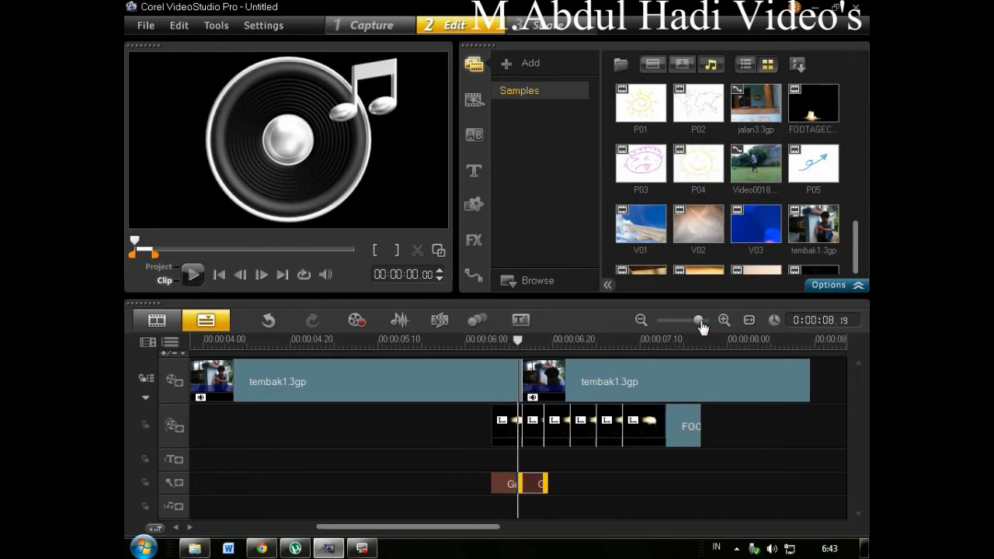
click(514, 485)
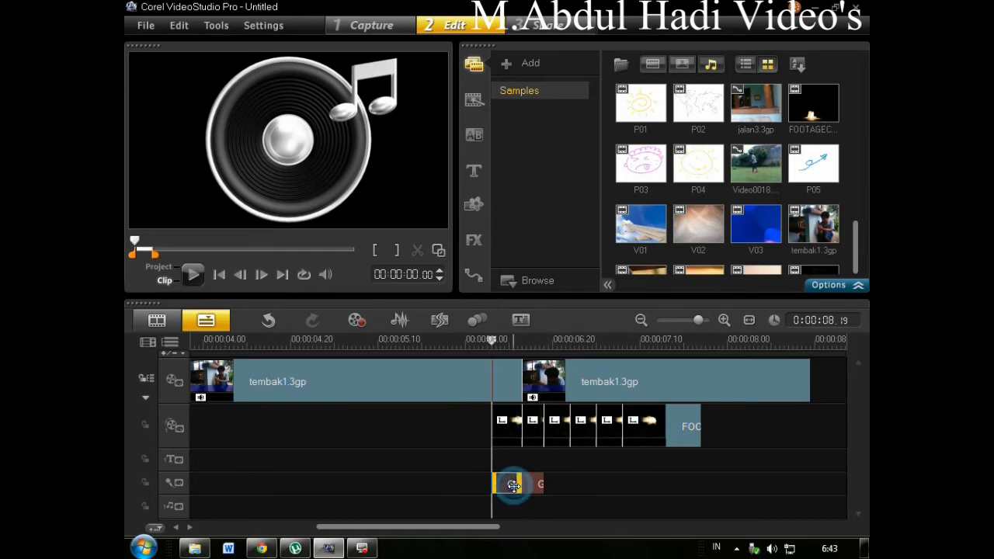
click(533, 485)
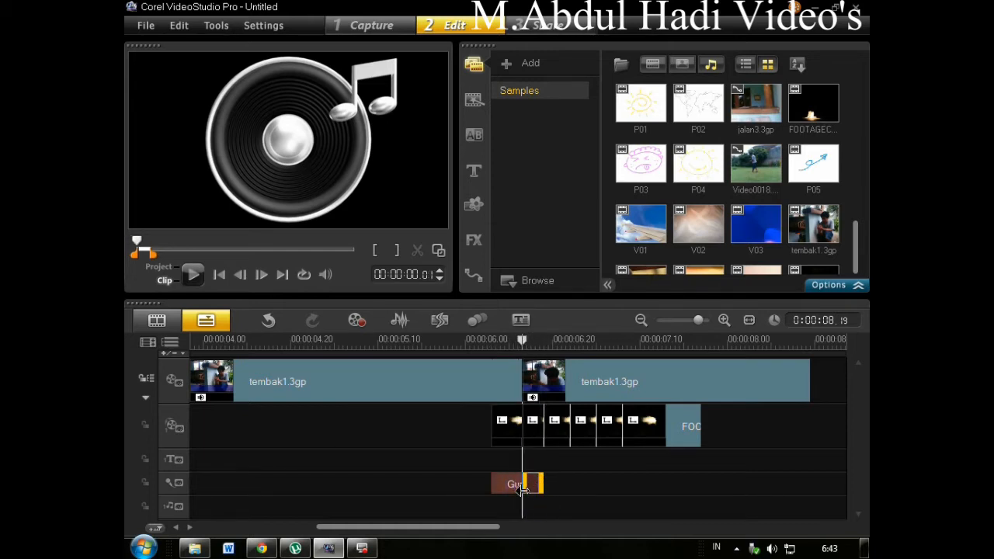
click(520, 486)
click(537, 483)
Copy the second gunshot sound and paste it under the third, fourth and fifth muzzle flashes, matching each flash's length.
right_click(549, 482)
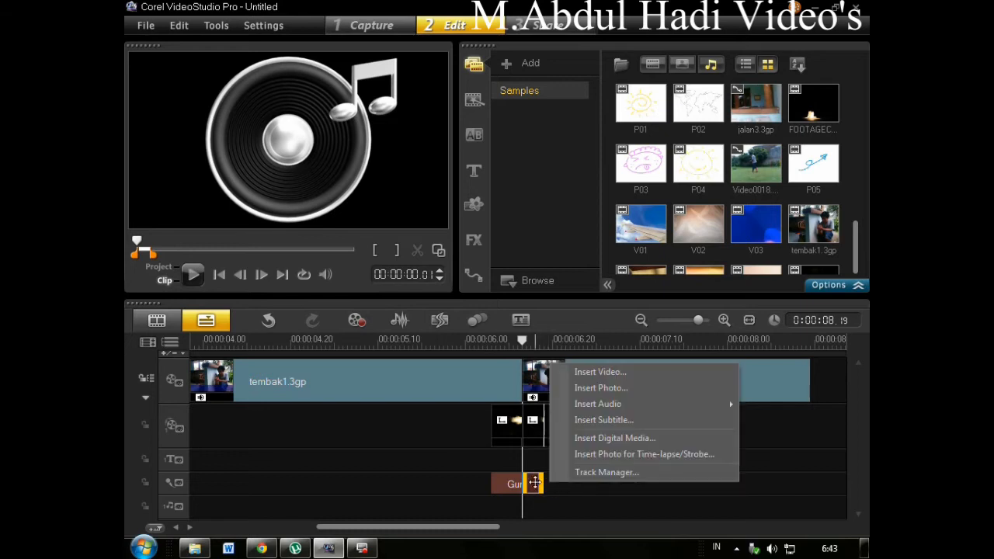
right_click(533, 483)
click(561, 257)
click(549, 487)
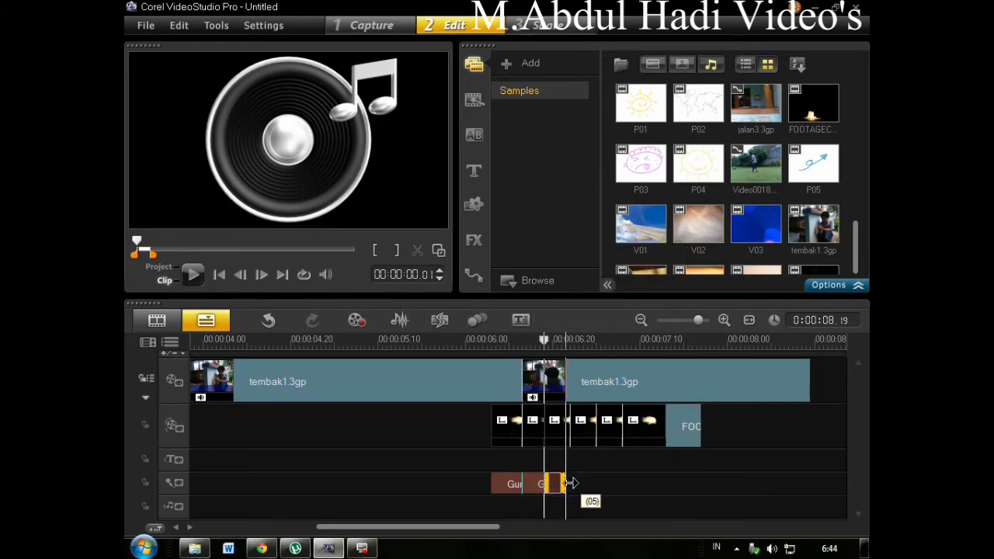
click(579, 485)
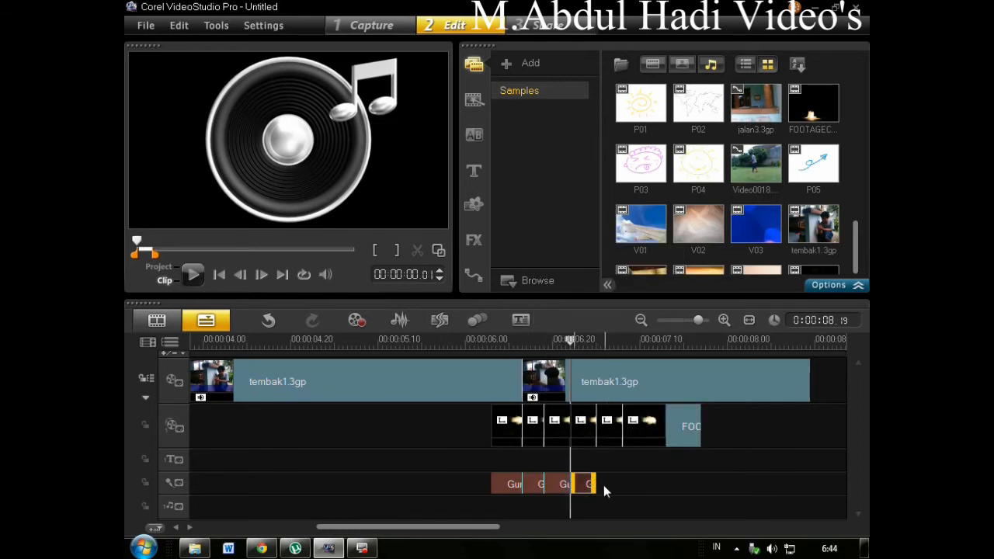
click(604, 485)
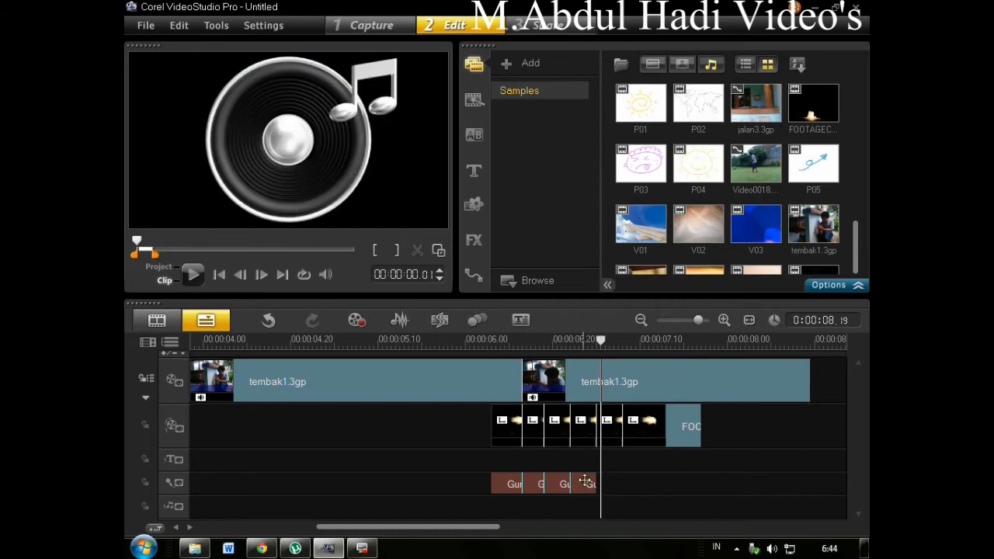
key(ctrl+v)
click(603, 483)
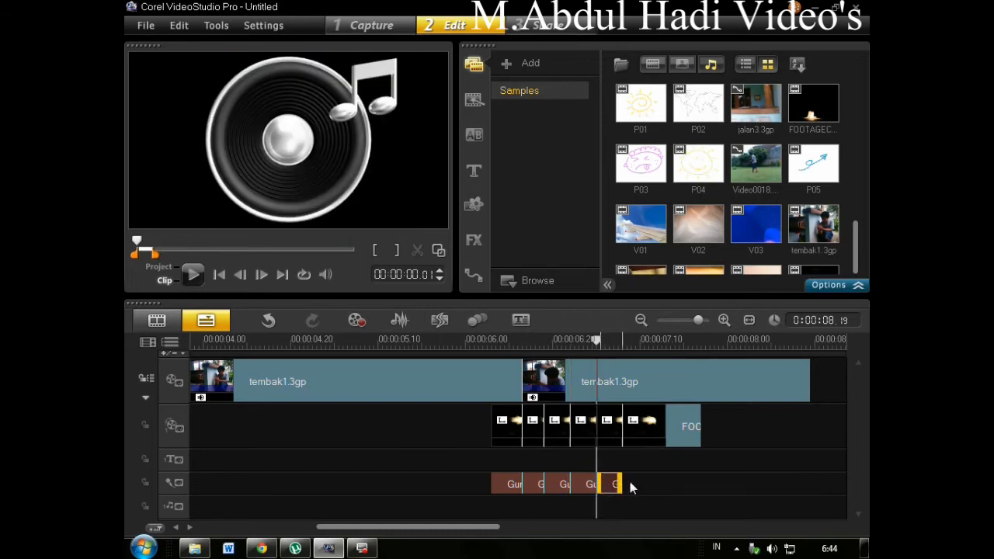
Paste a sixth gunshot sound under the last muzzle flash, extend it to the video's end and open its audio options.
key(ctrl+v)
click(630, 484)
drag(646, 485, 809, 477)
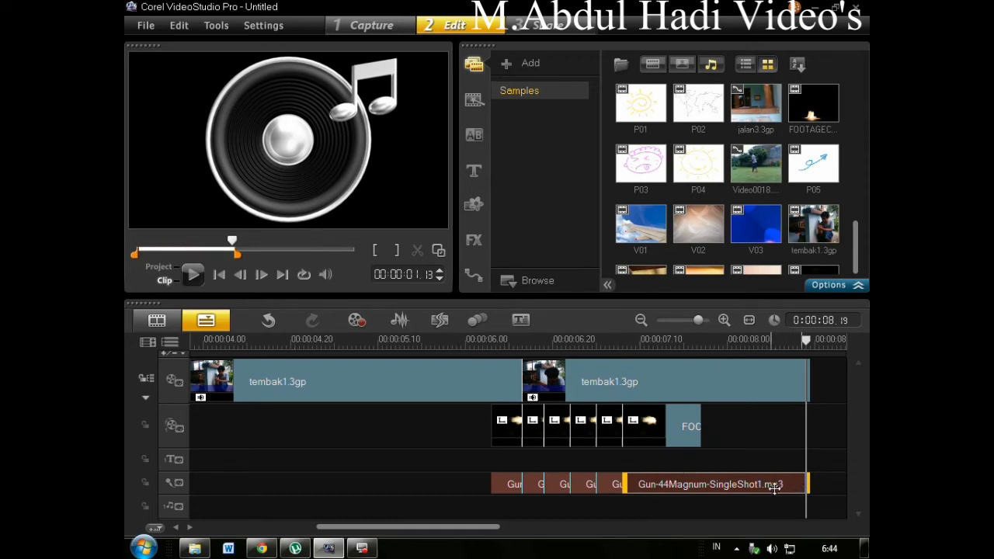
click(828, 284)
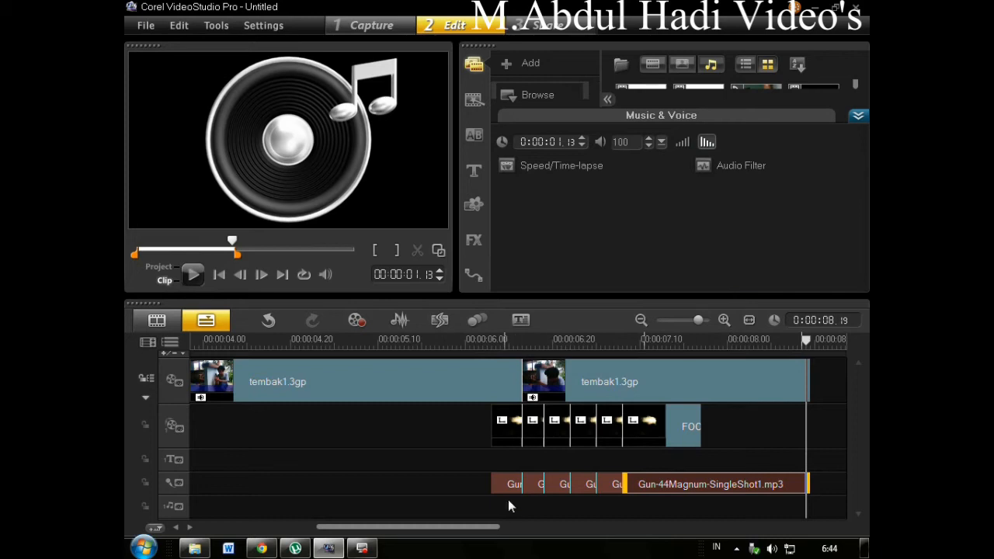
Preview the project, then mute the original audio of both tembak1.3gp clips on the video track.
click(467, 444)
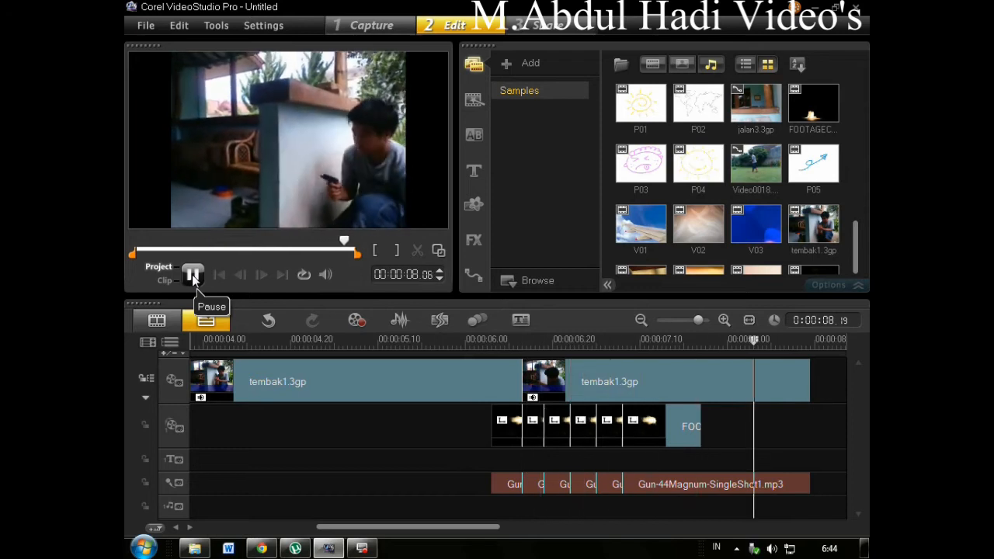
click(835, 285)
click(680, 143)
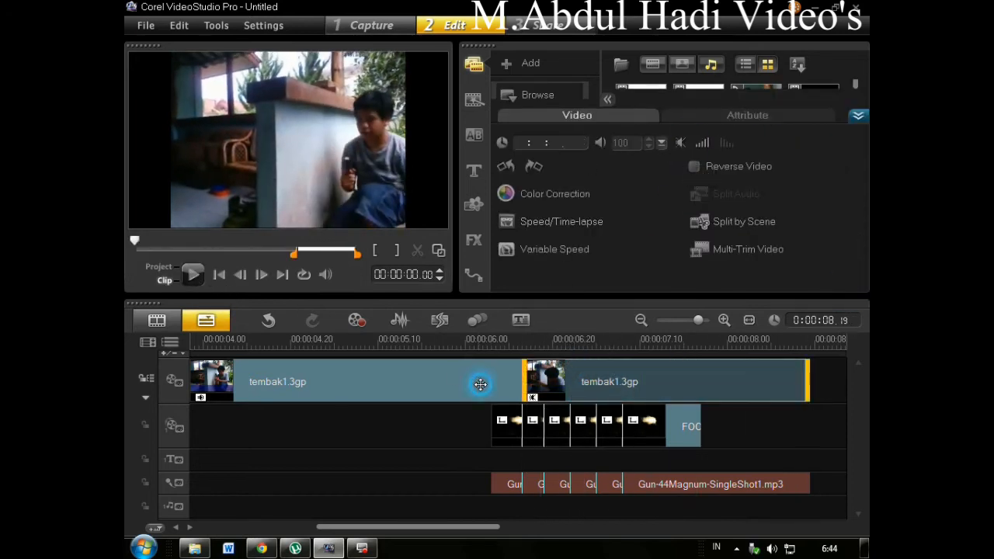
click(480, 383)
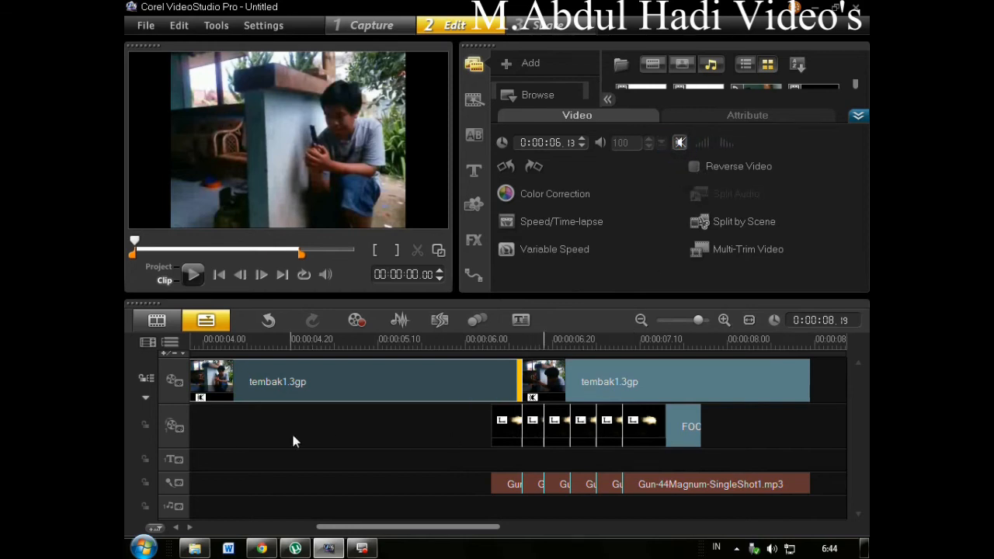
Play back the project from about 00:00:05 to check the gunshot sounds against the muzzle flashes with the clip audio muted.
click(352, 424)
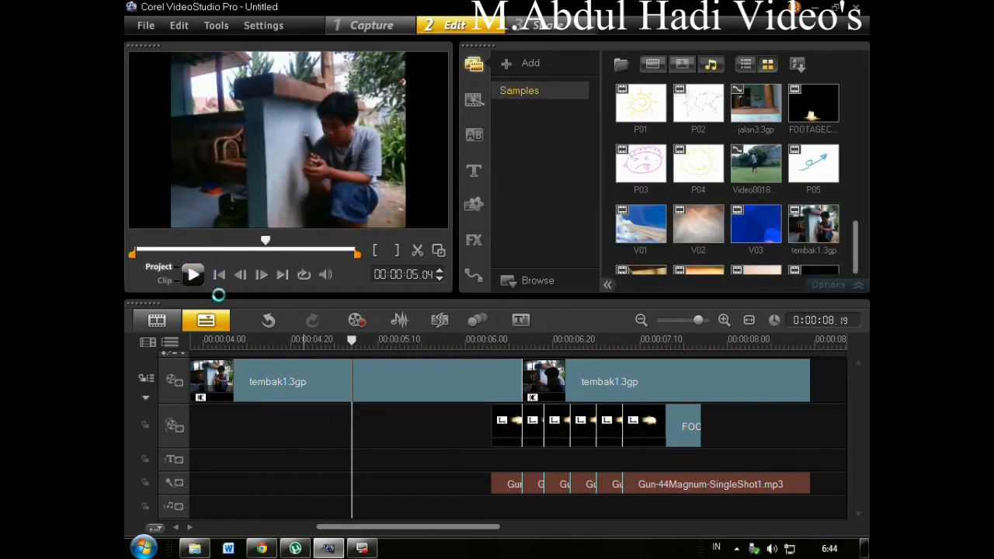
key(space)
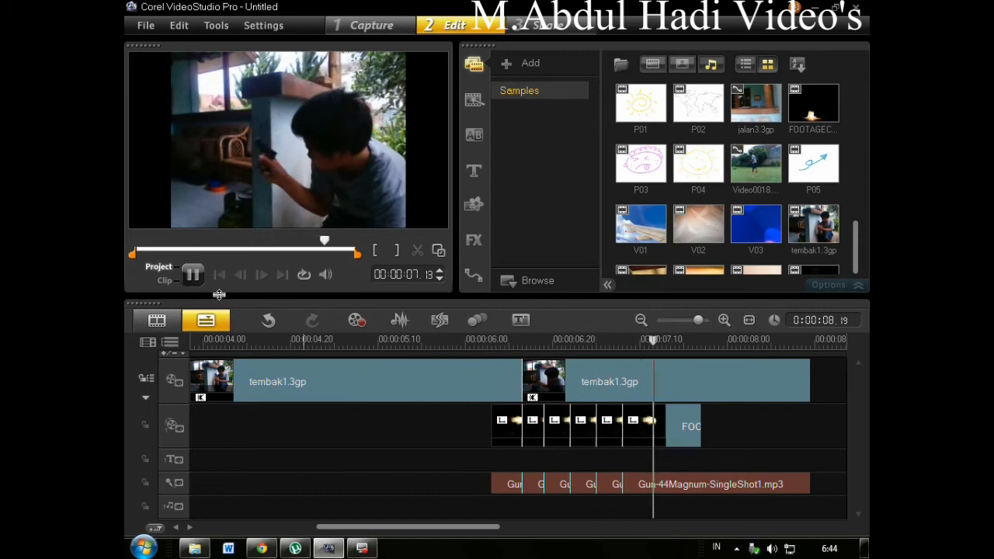
drag(699, 322, 687, 325)
click(303, 427)
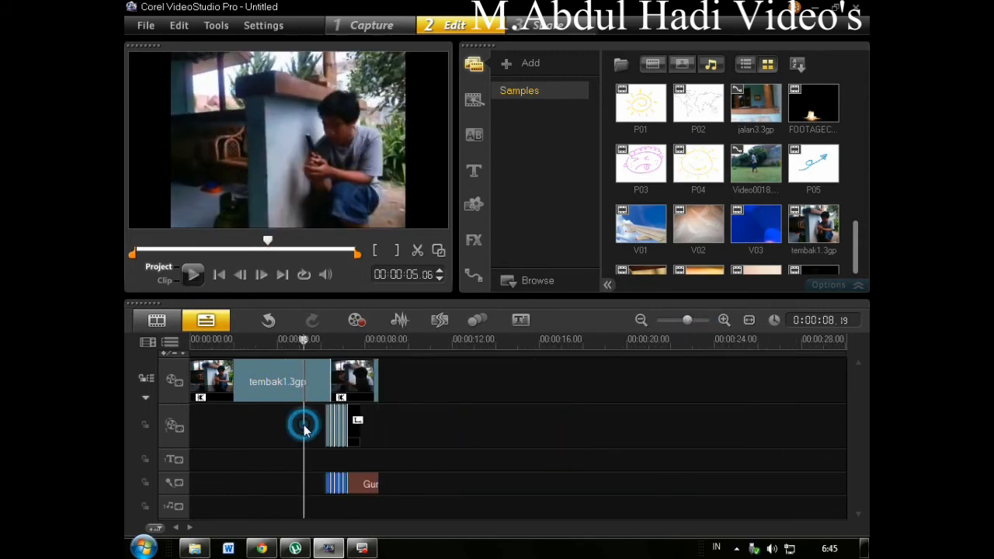
click(194, 273)
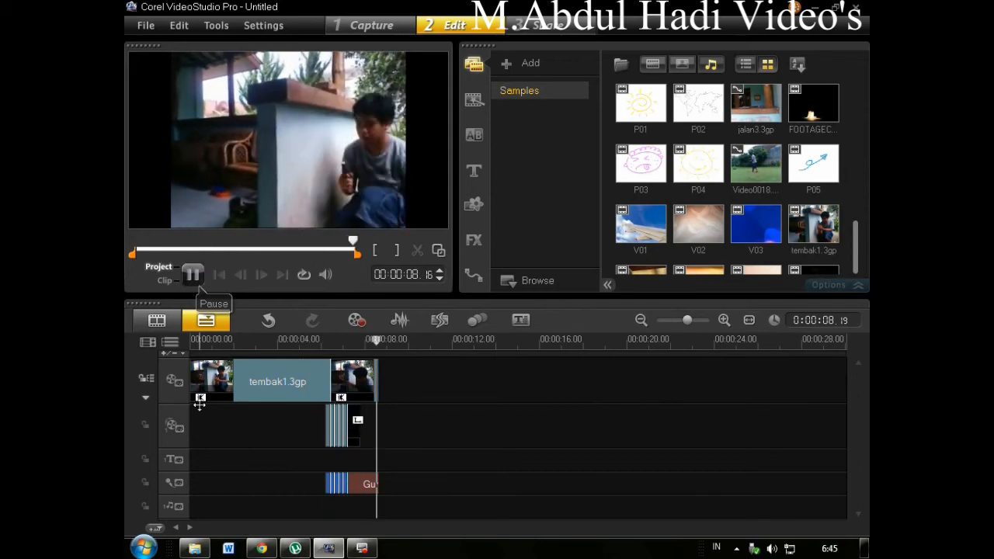
Browse the Sound Effect folder in Windows Explorer and audition gun-cocking-02.mp3 and gun-cocking-01.mp3.
click(195, 548)
drag(388, 67, 534, 55)
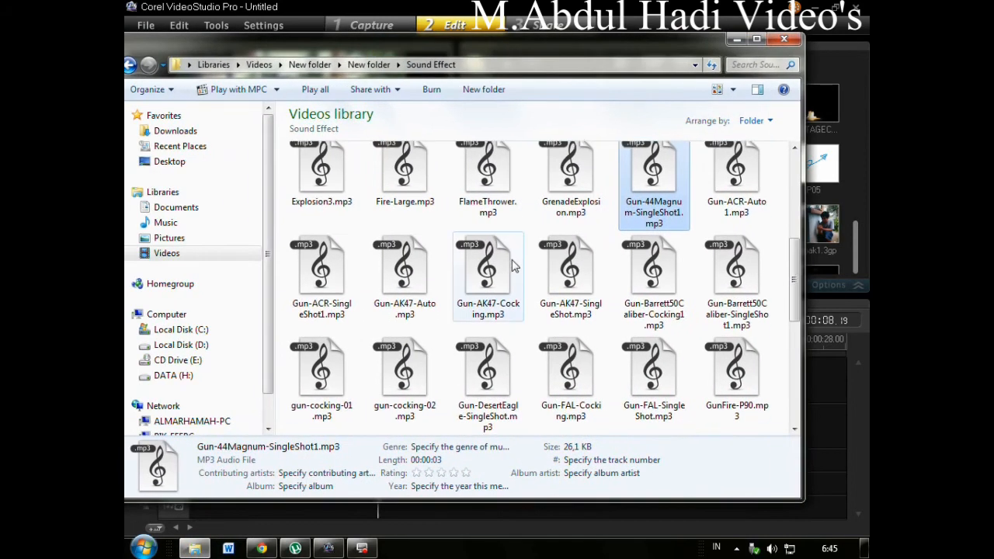
scroll(564, 302, down, 5)
scroll(556, 299, up, 3)
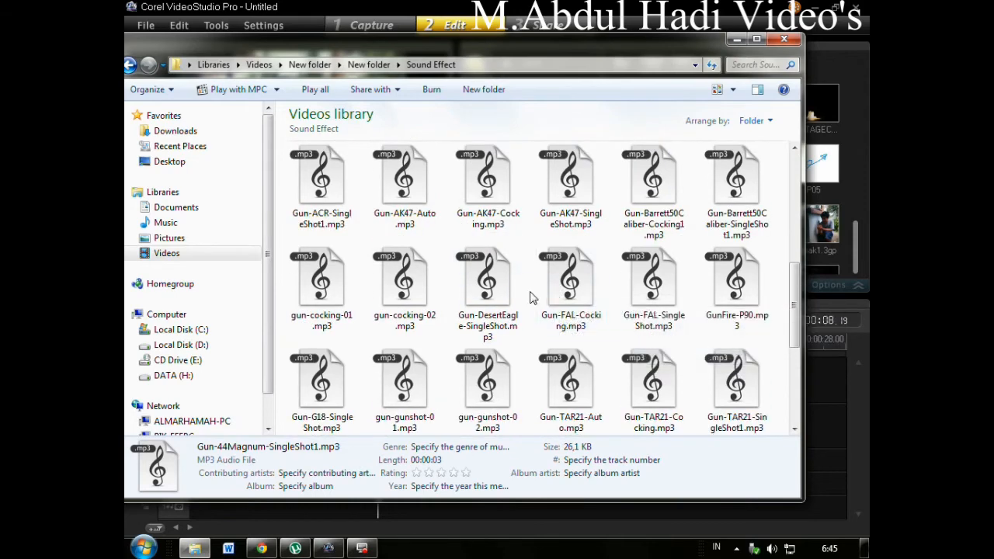
scroll(533, 299, up, 2)
click(412, 408)
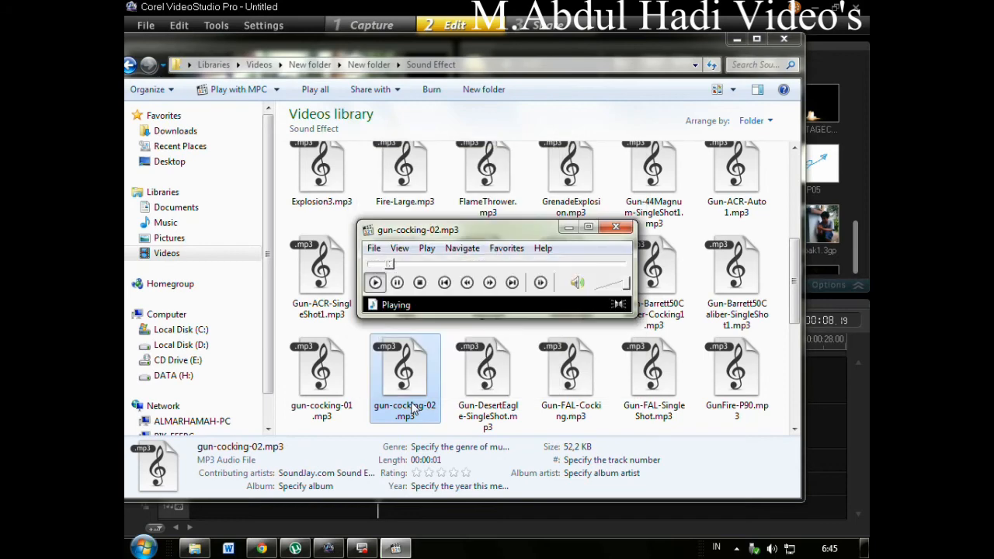
double_click(309, 395)
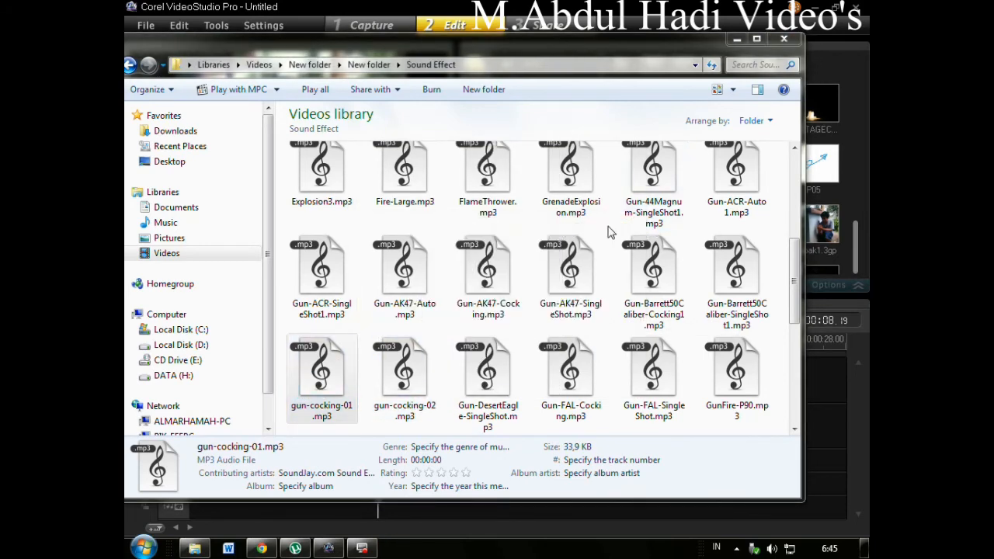
Add gun-cocking-01.mp3 to the media library and place it on the voice track at 00:00:01.01, where the gun is cocked.
drag(322, 381, 811, 227)
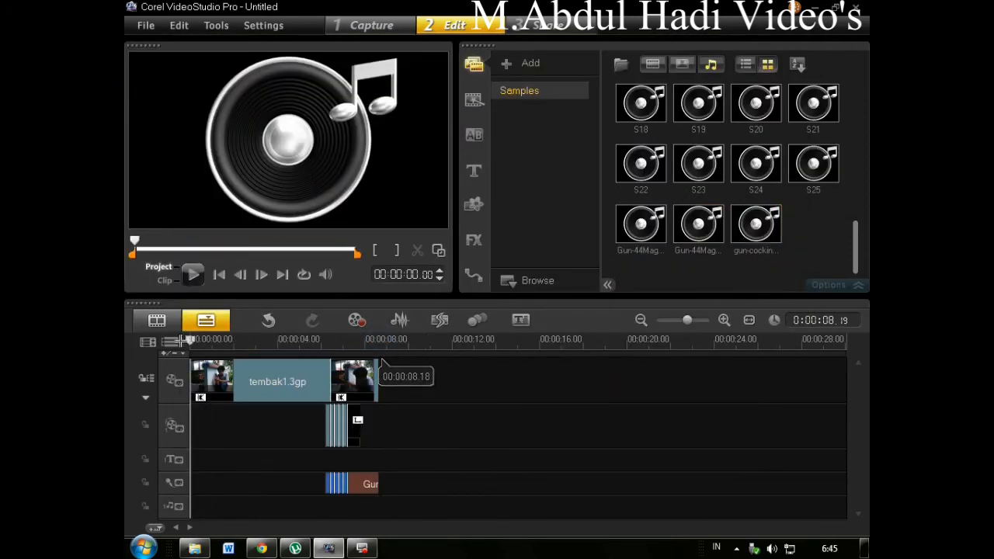
click(261, 276)
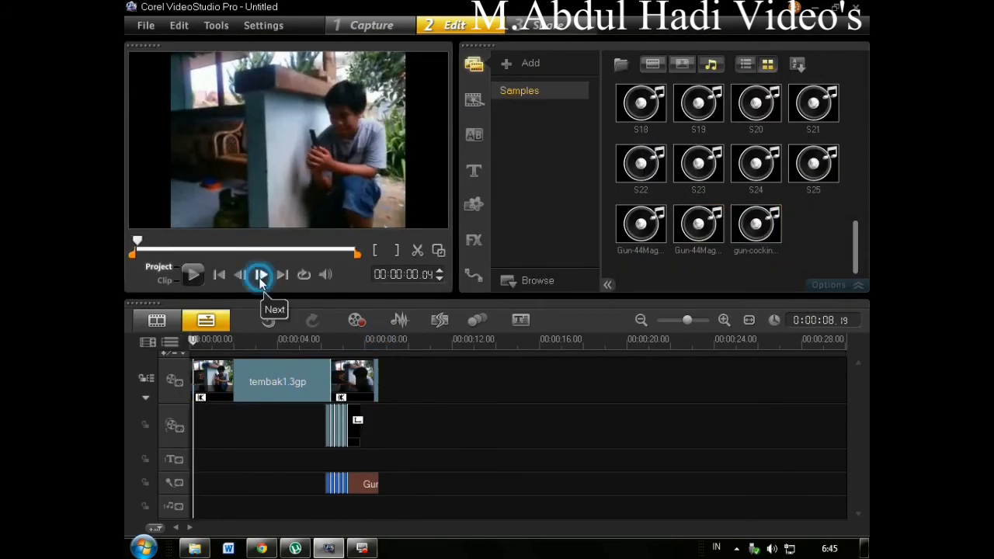
drag(138, 242, 162, 249)
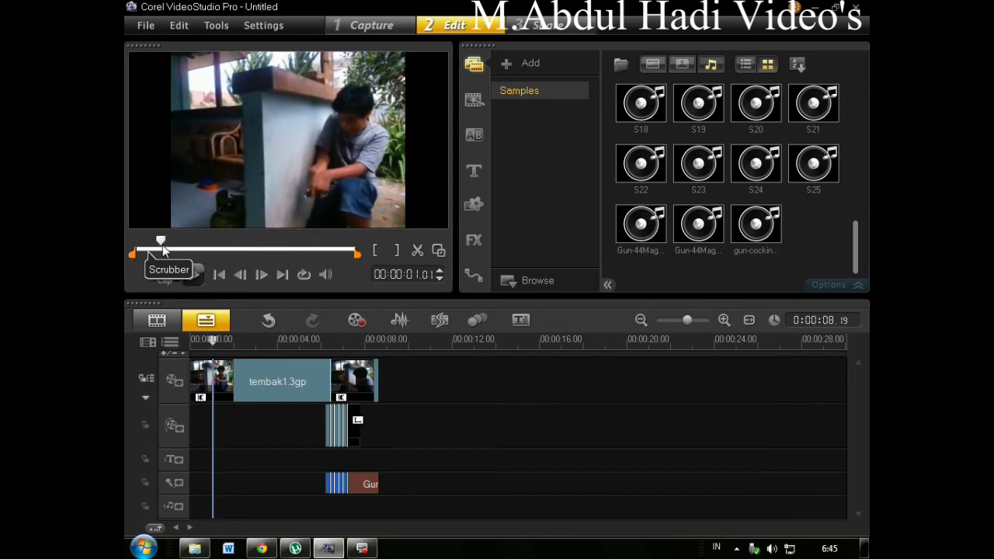
drag(773, 252, 268, 453)
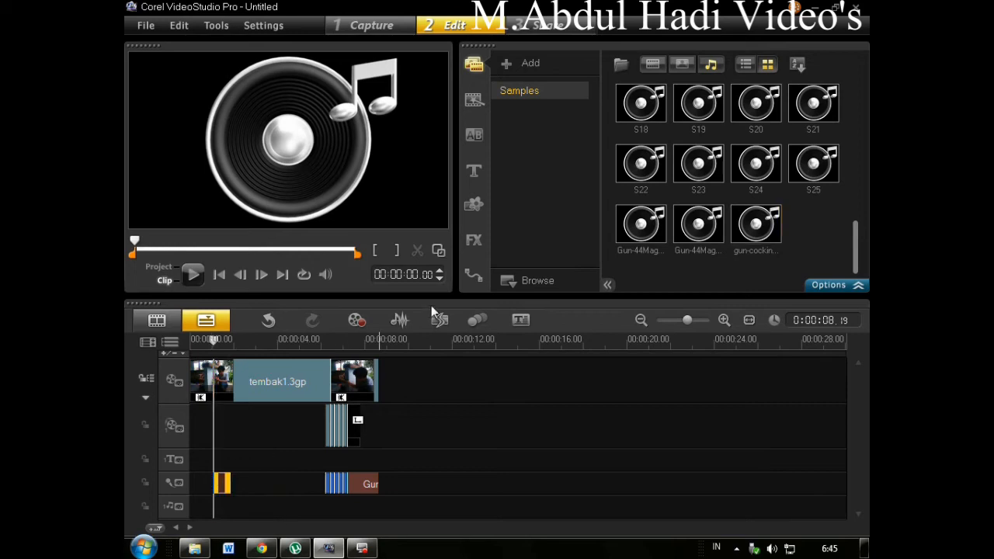
Play the gun-cocking clip, then the whole project from its beginning to check all the sound effects.
click(193, 276)
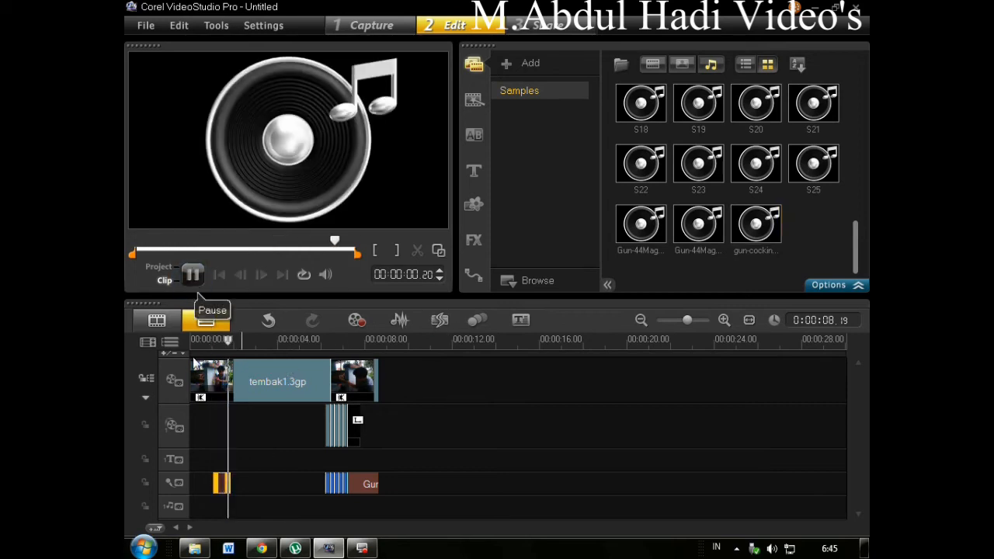
click(202, 424)
click(193, 276)
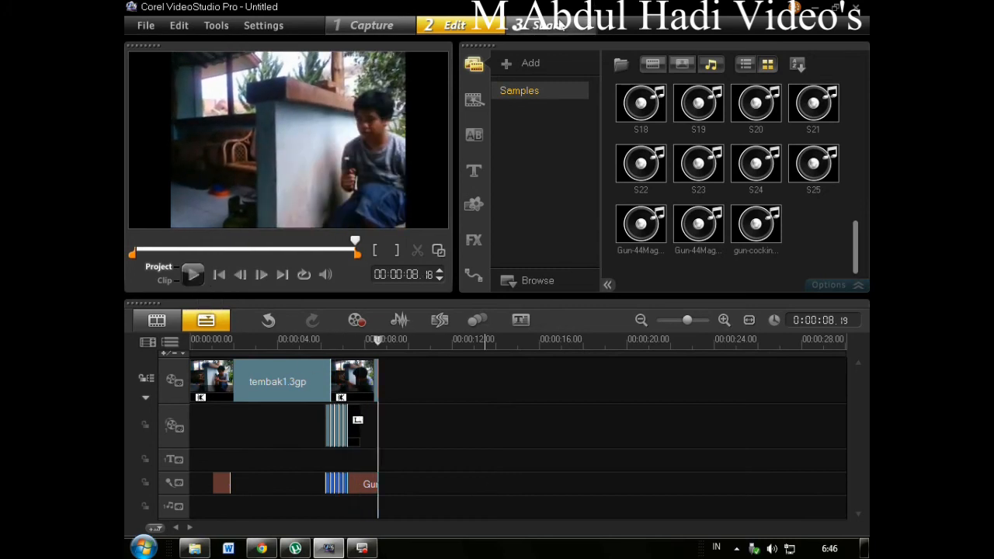
Set up a video file export of the project in the MPEG-4 AVC (1280x720) format.
click(561, 26)
click(544, 147)
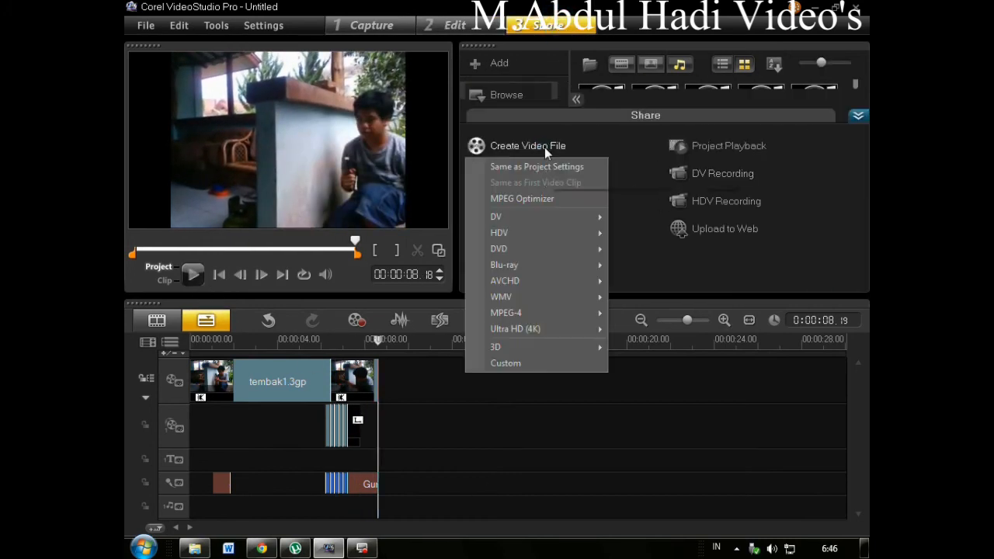
mouse_move(543, 332)
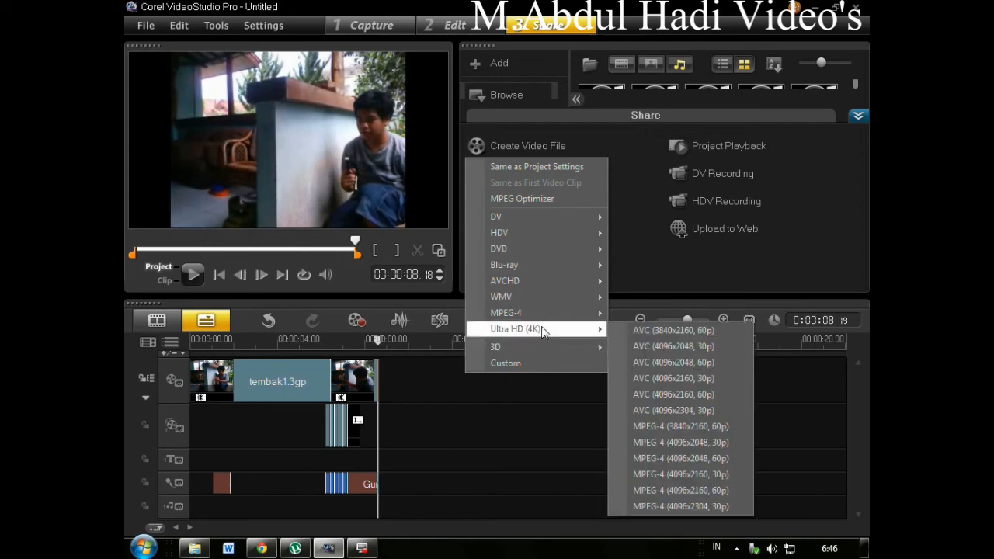
click(735, 332)
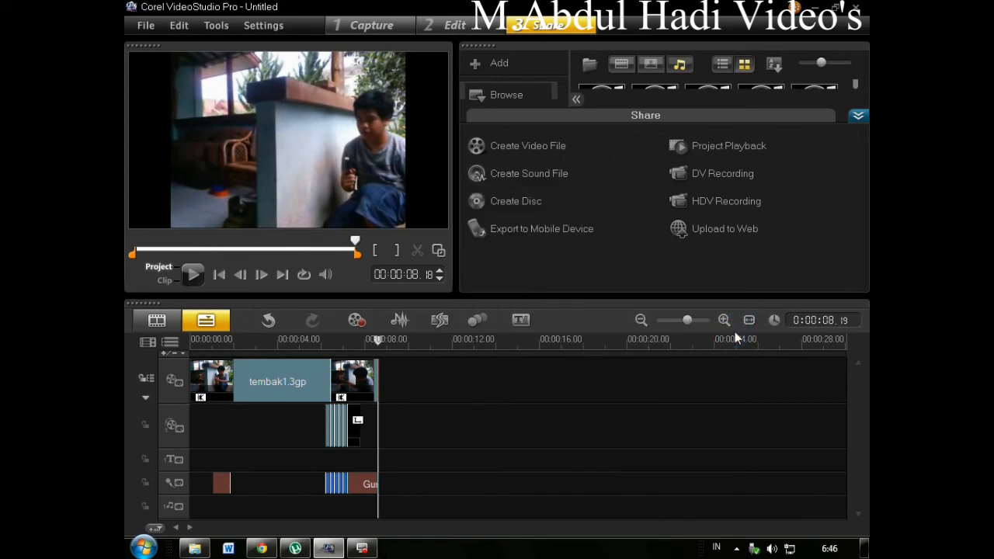
Decline replacing Untitled.mp4, name the video file ghghgh on the Desktop and start rendering it.
click(672, 345)
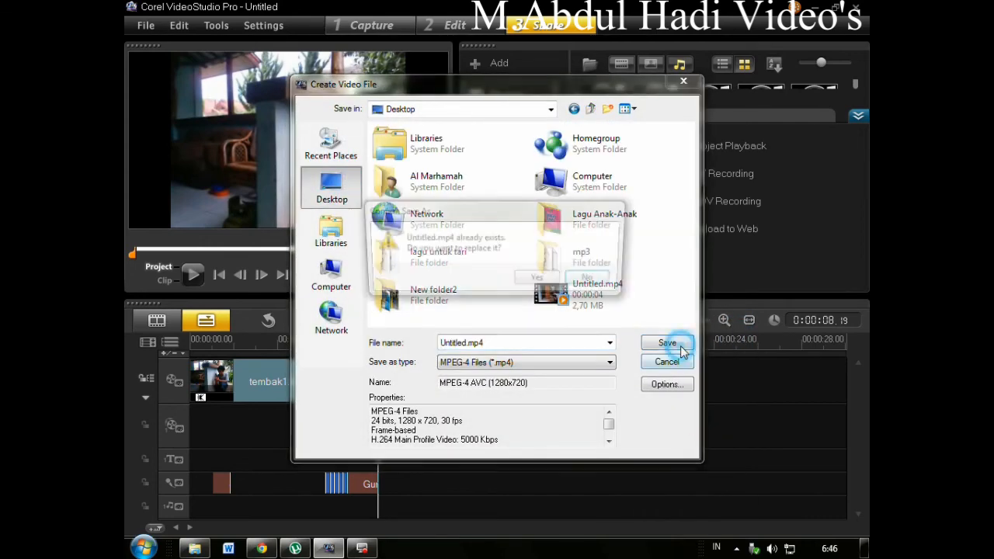
click(591, 281)
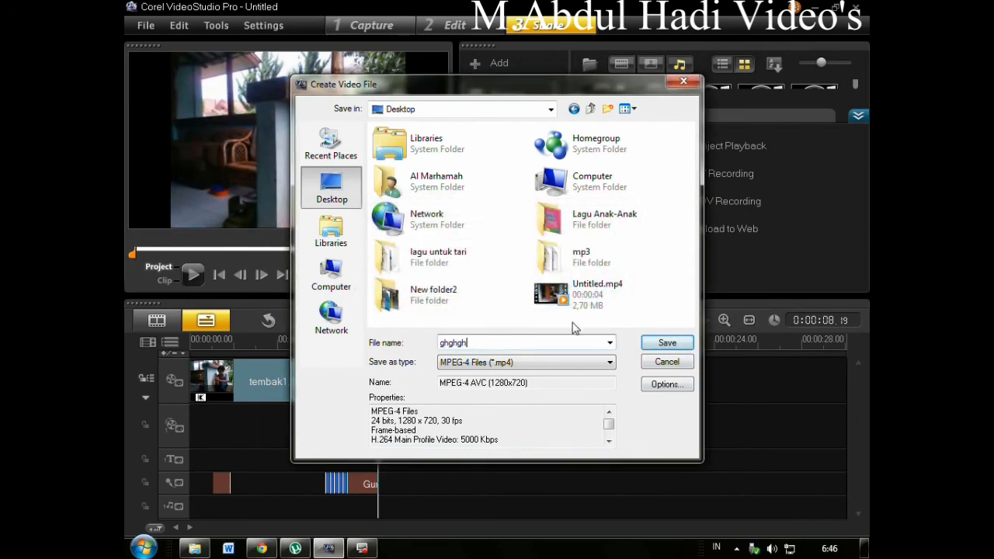
text(ghghghgh)
click(651, 341)
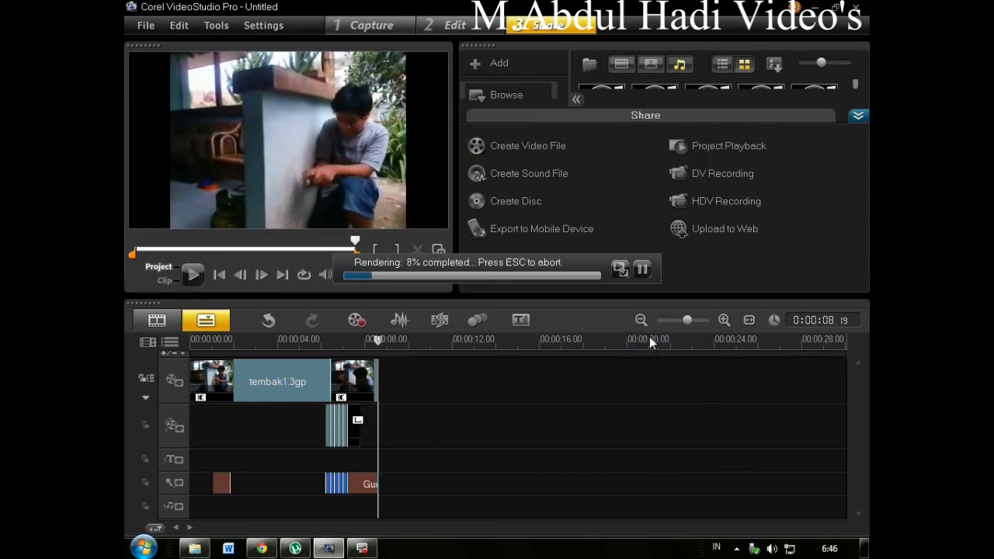